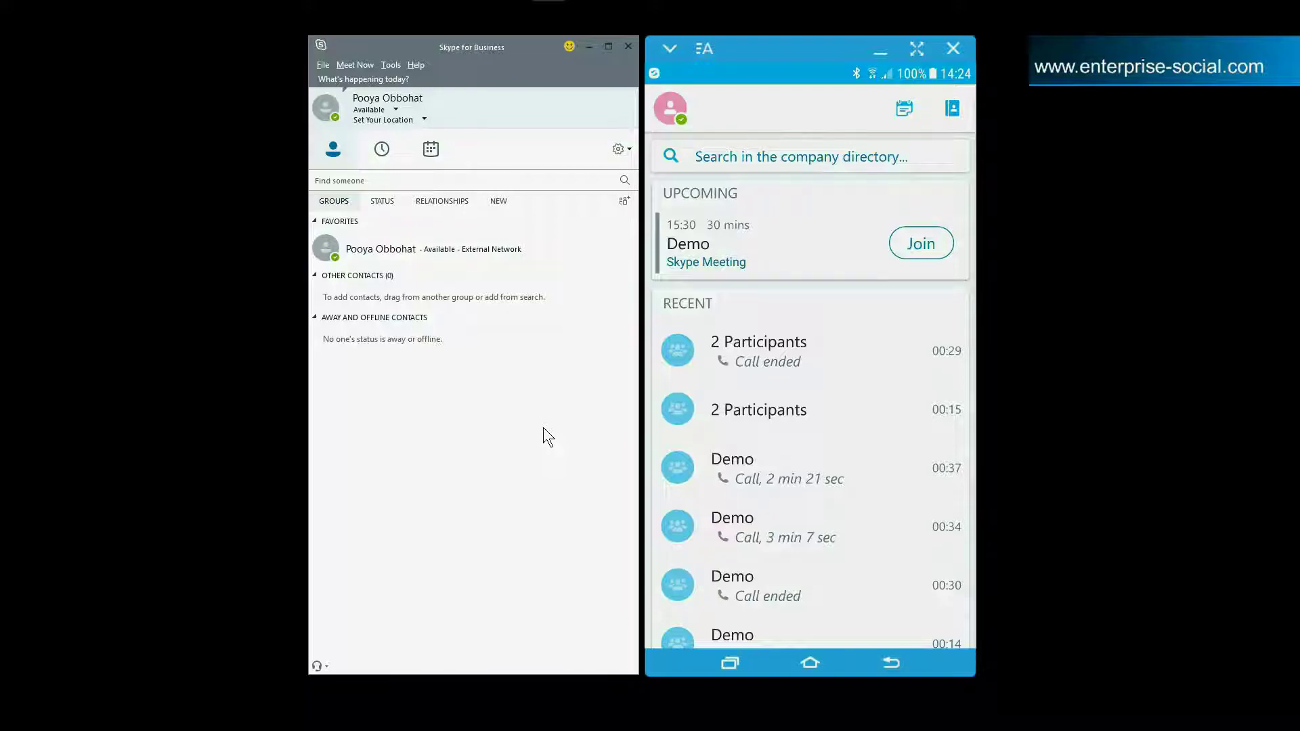
- On the desktop client, view conversation history and today's meetings, then return to the contacts list
{"action": "left_click", "coordinate": [749, 232]}
{"action": "left_click", "coordinate": [333, 145]}
{"action": "left_click", "coordinate": [396, 158]}
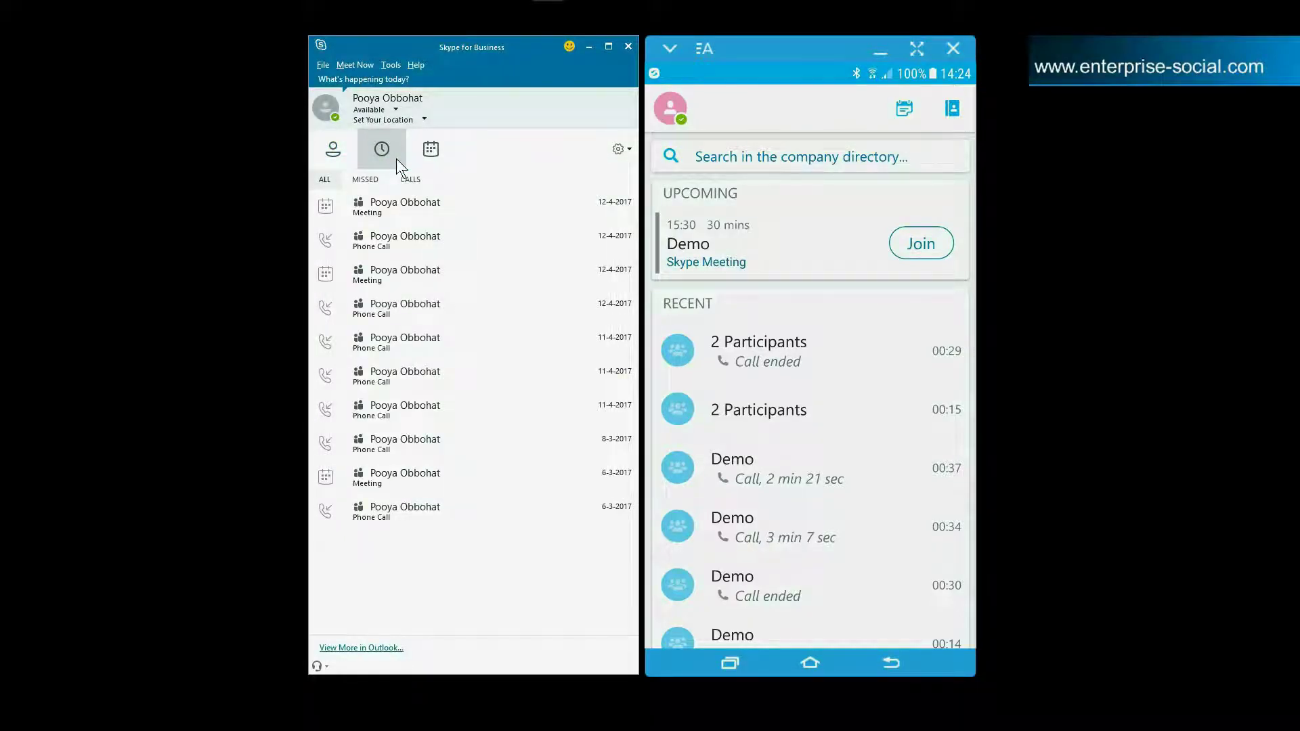
{"action": "left_click", "coordinate": [433, 146]}
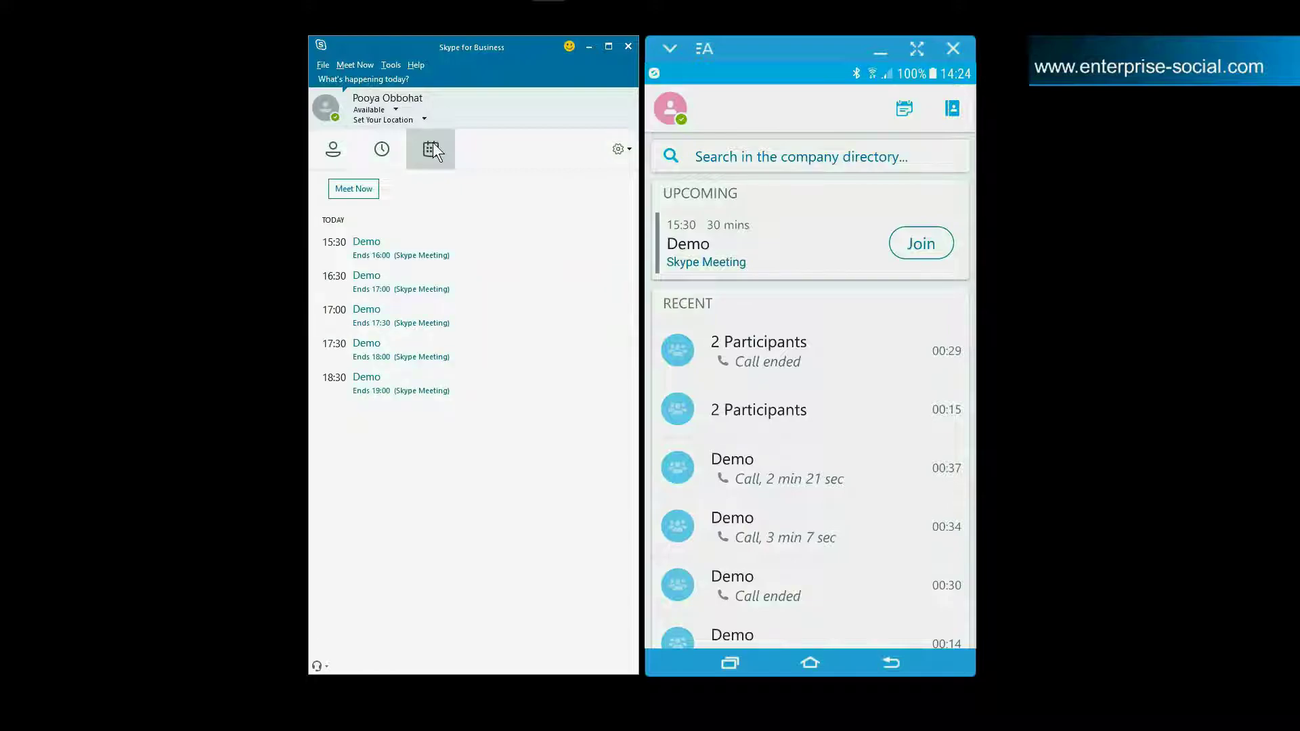
{"action": "left_click", "coordinate": [328, 149]}
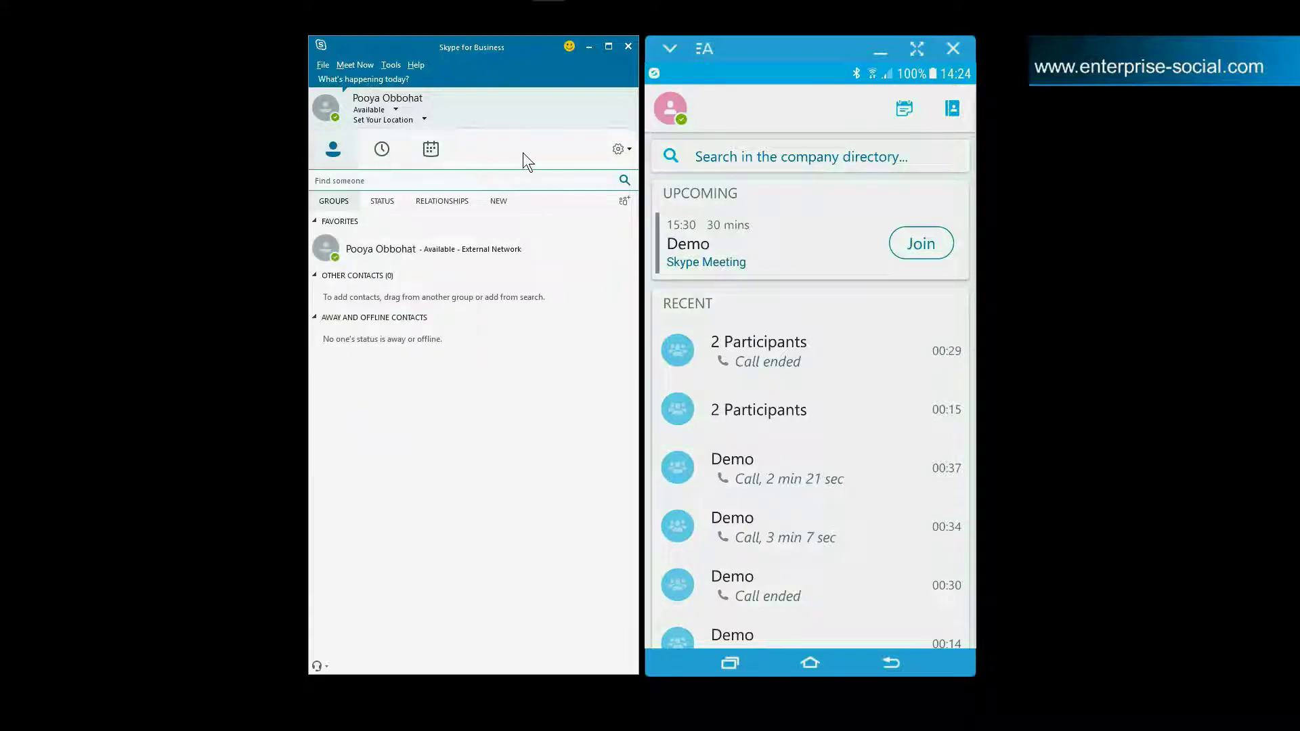
{"action": "left_click", "coordinate": [440, 150]}
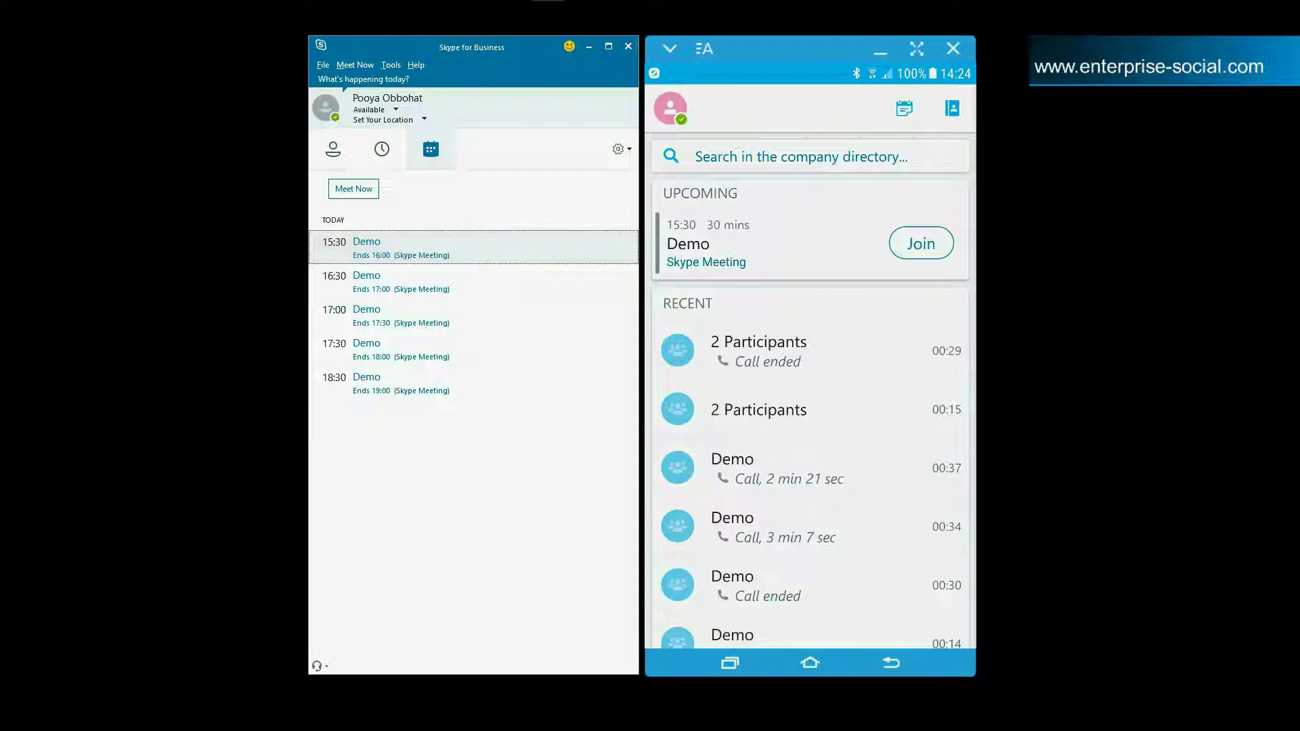
{"action": "left_click", "coordinate": [333, 149]}
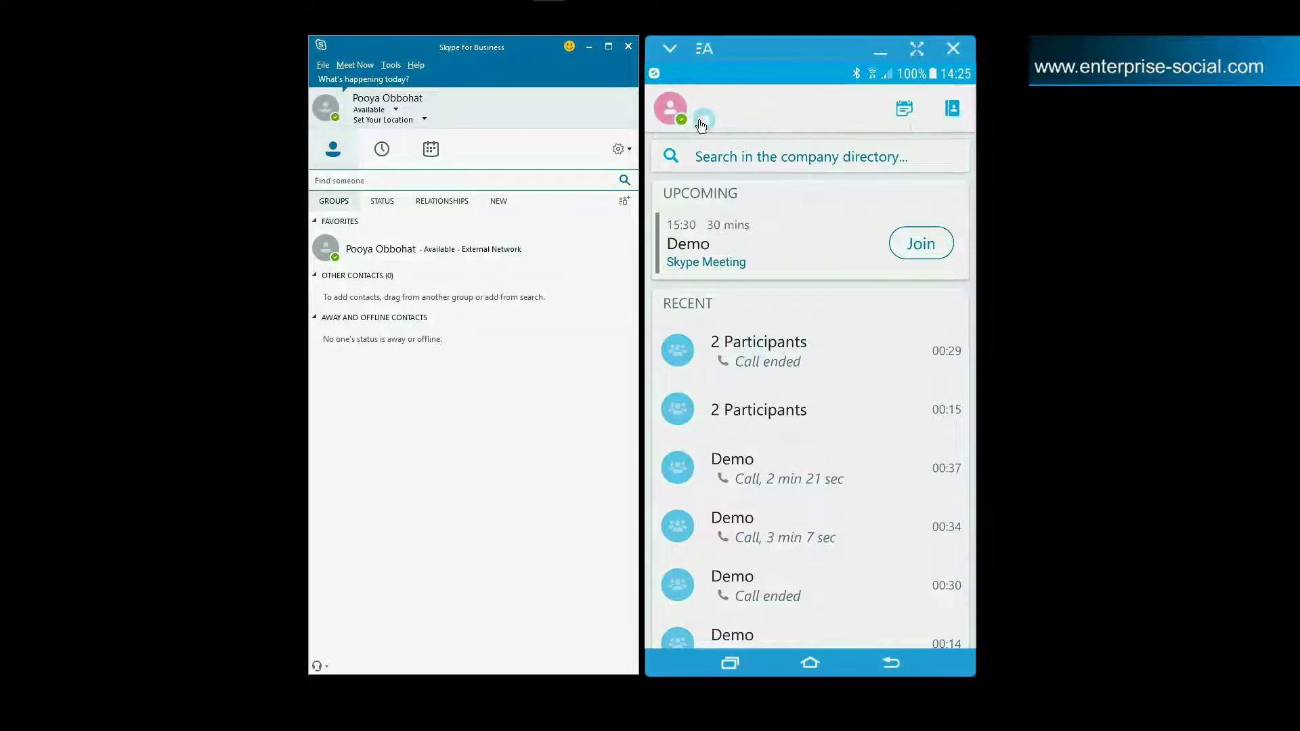
- Look through the phone app's profile, meetings and contacts, then show the desktop presence status list
{"action": "left_click", "coordinate": [670, 112]}
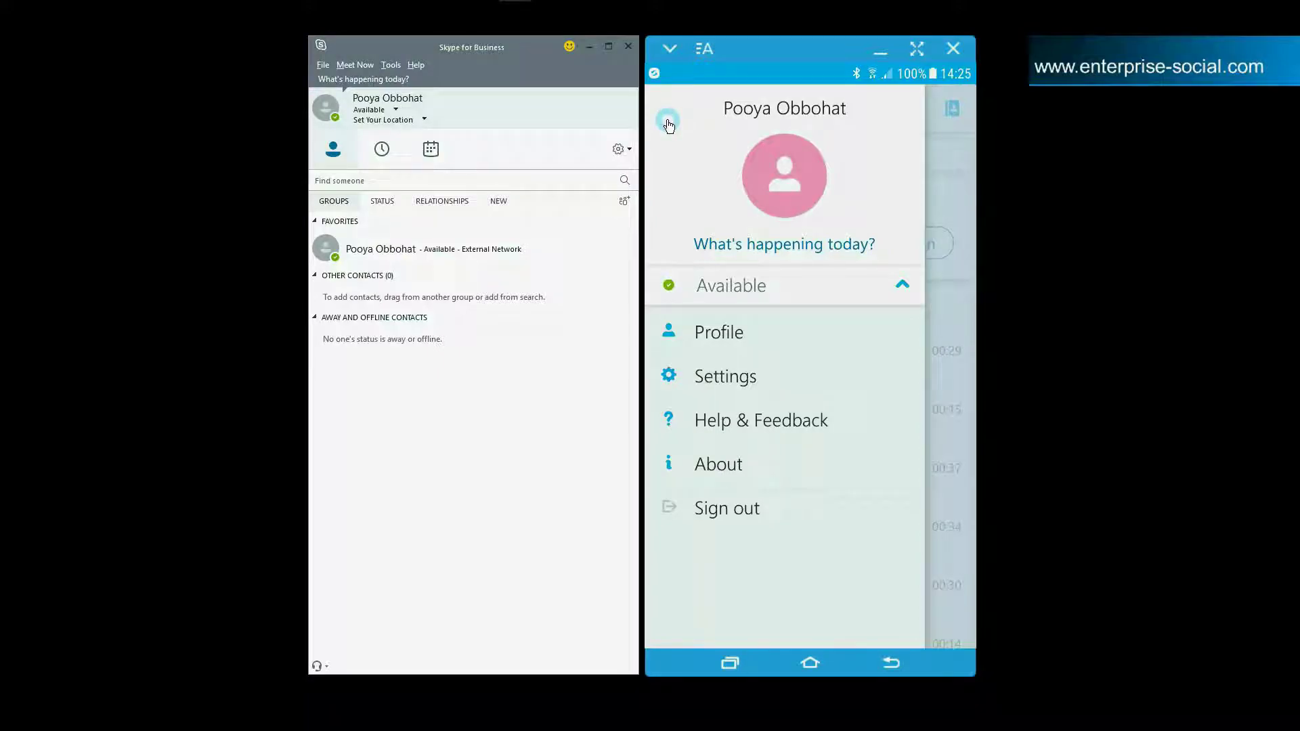
{"action": "left_click", "coordinate": [943, 180]}
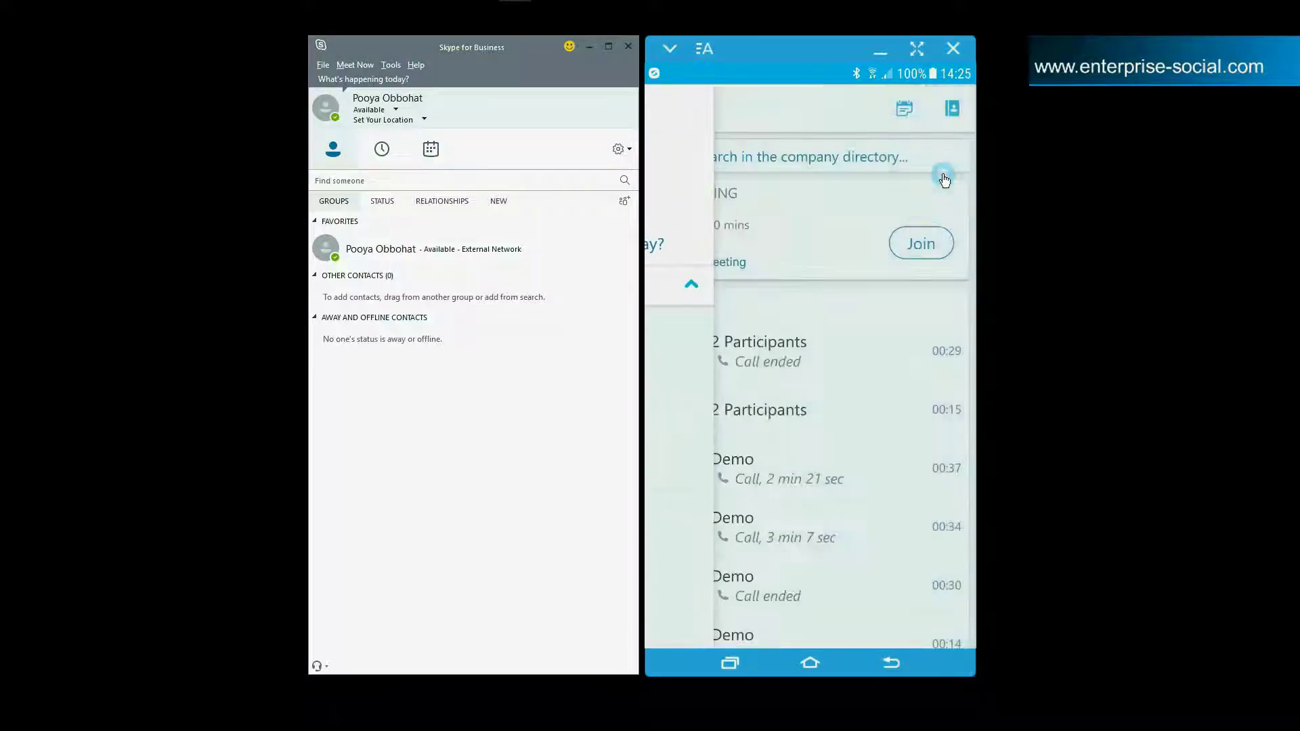
{"action": "left_click", "coordinate": [905, 110]}
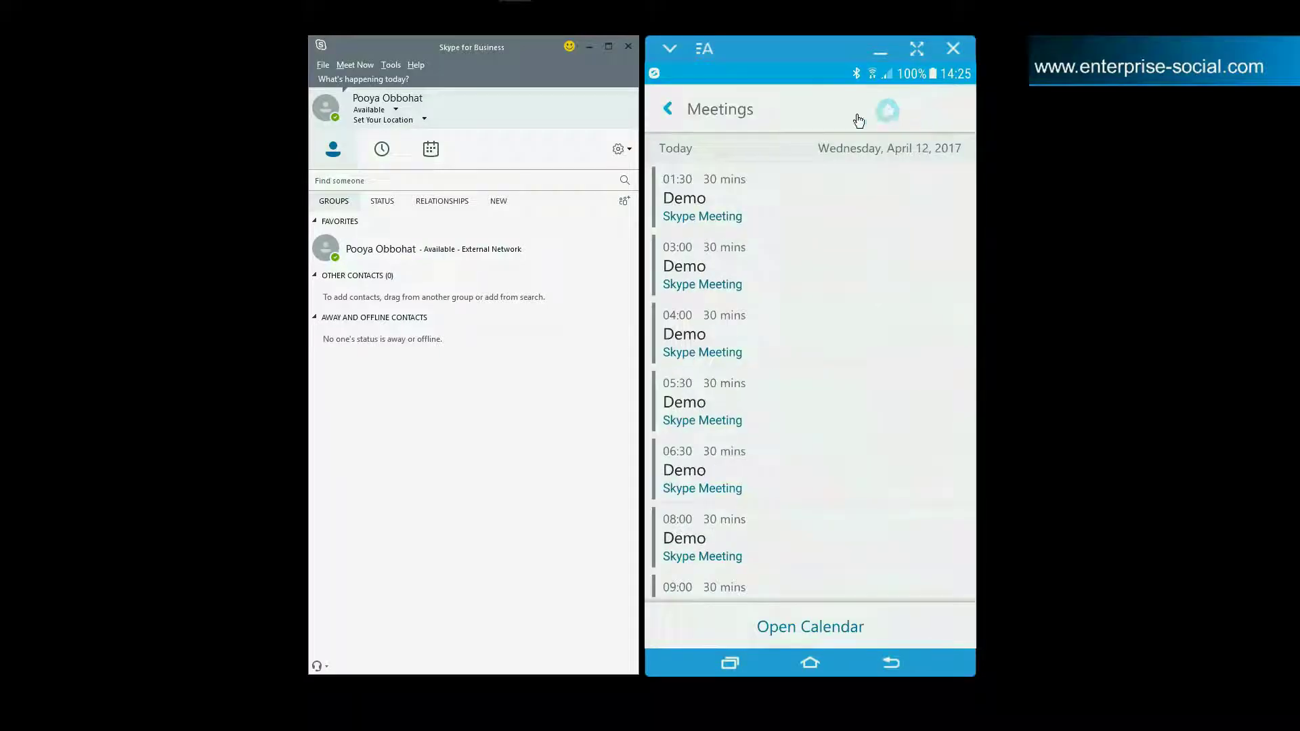
{"action": "left_click", "coordinate": [665, 107]}
{"action": "left_click", "coordinate": [951, 109]}
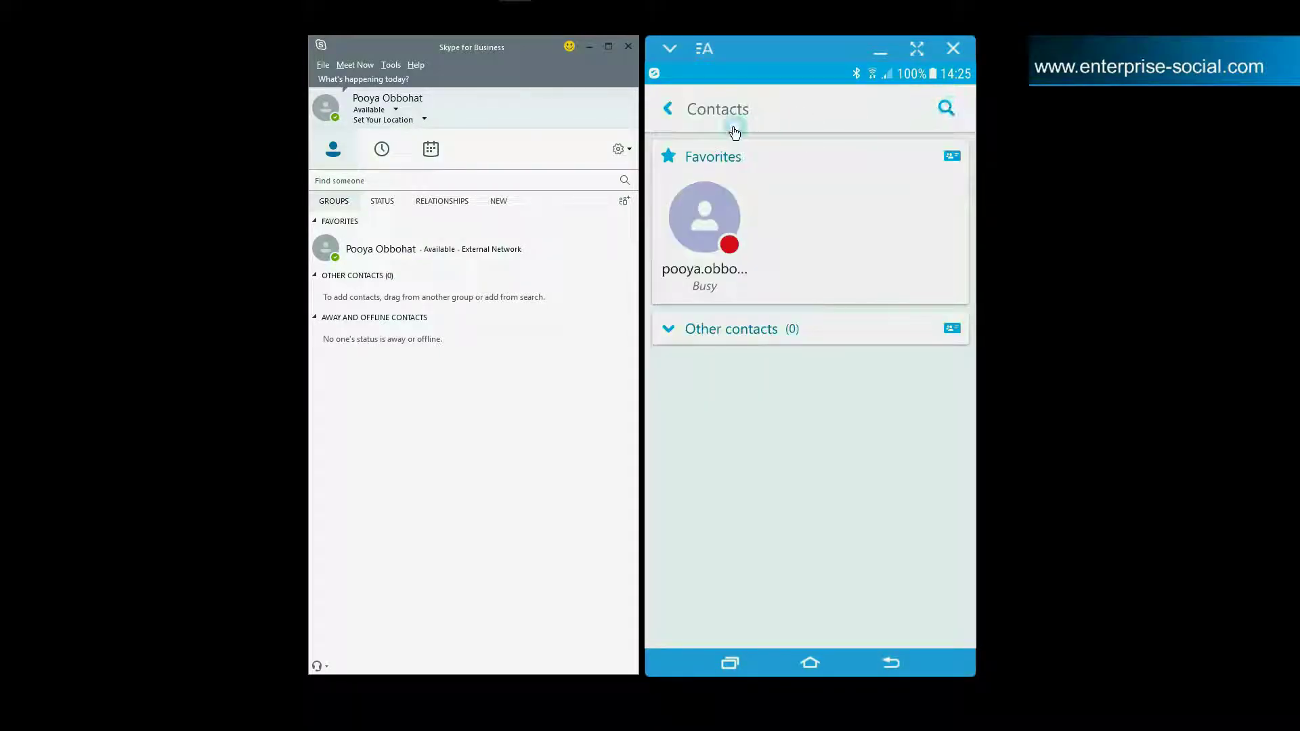
{"action": "left_click", "coordinate": [672, 110]}
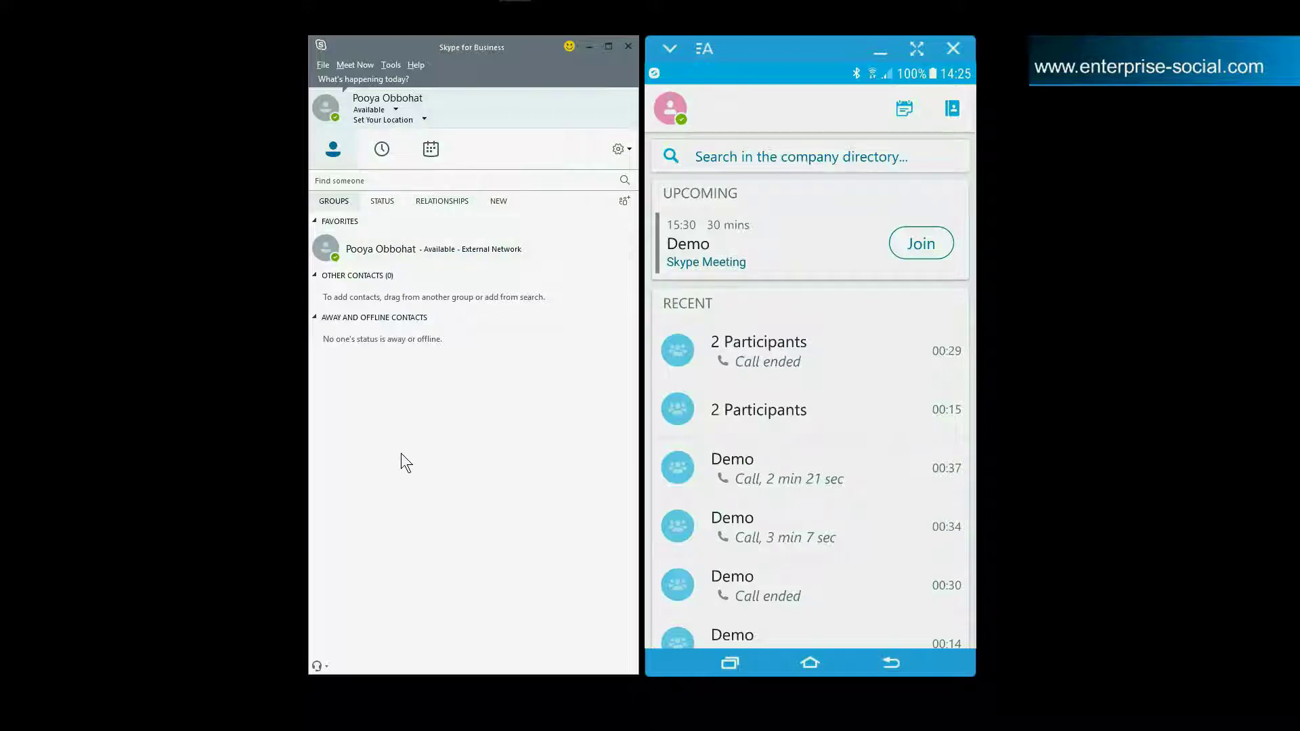
{"action": "mouse_move", "coordinate": [336, 260]}
{"action": "left_click", "coordinate": [393, 109]}
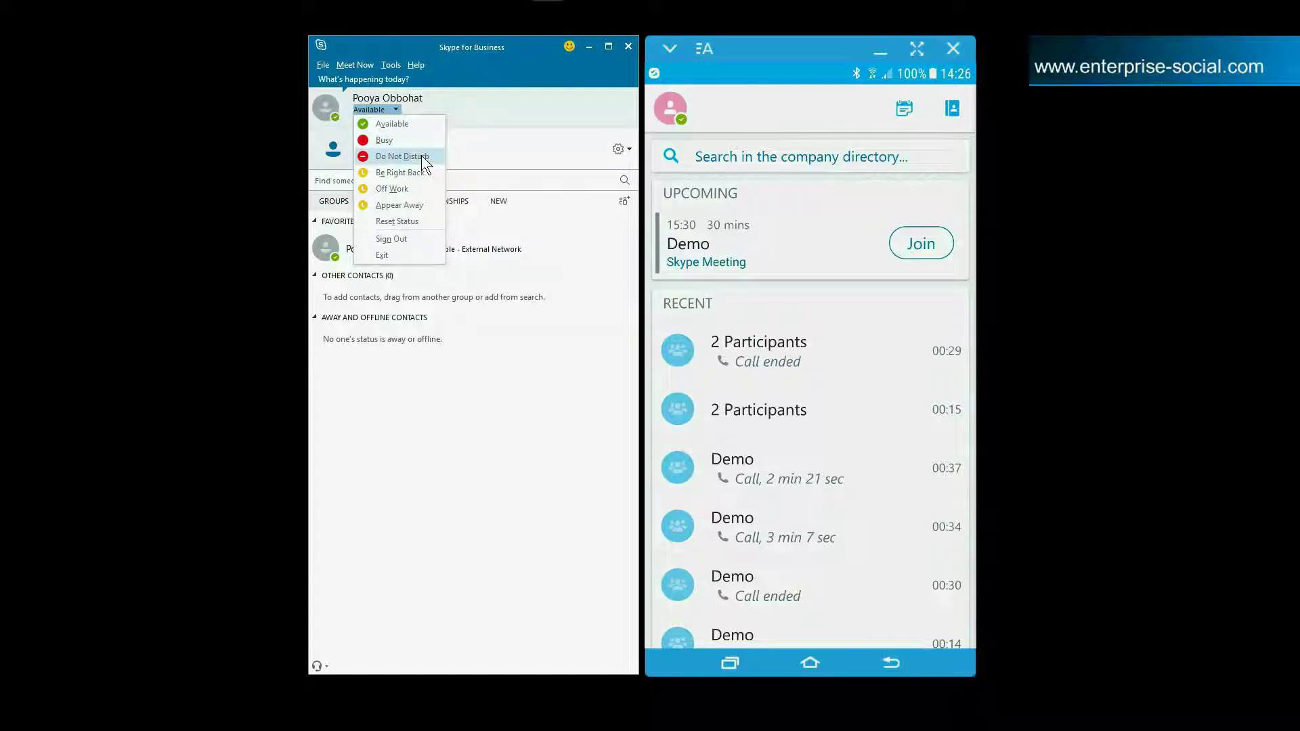
- Stay Available and set the personal note to 'Creating a video tutorial'
{"action": "left_click", "coordinate": [506, 157]}
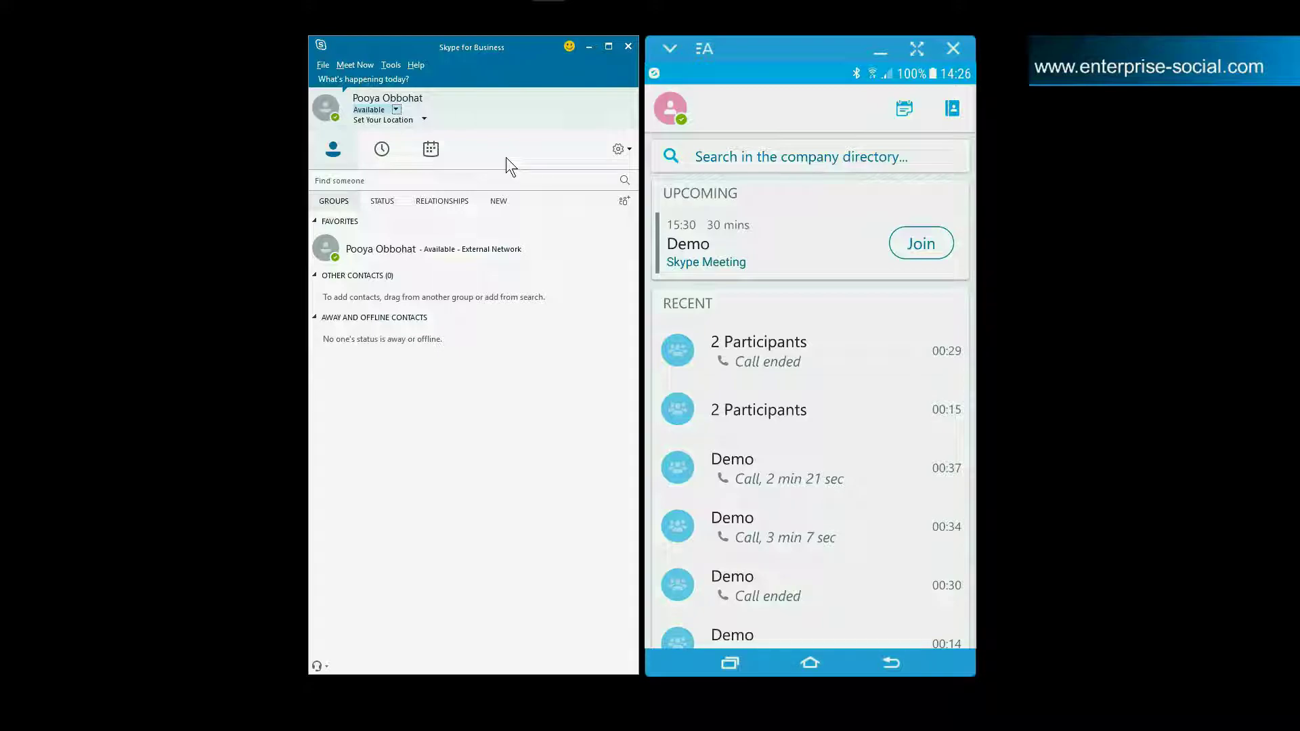
{"action": "left_click", "coordinate": [399, 77]}
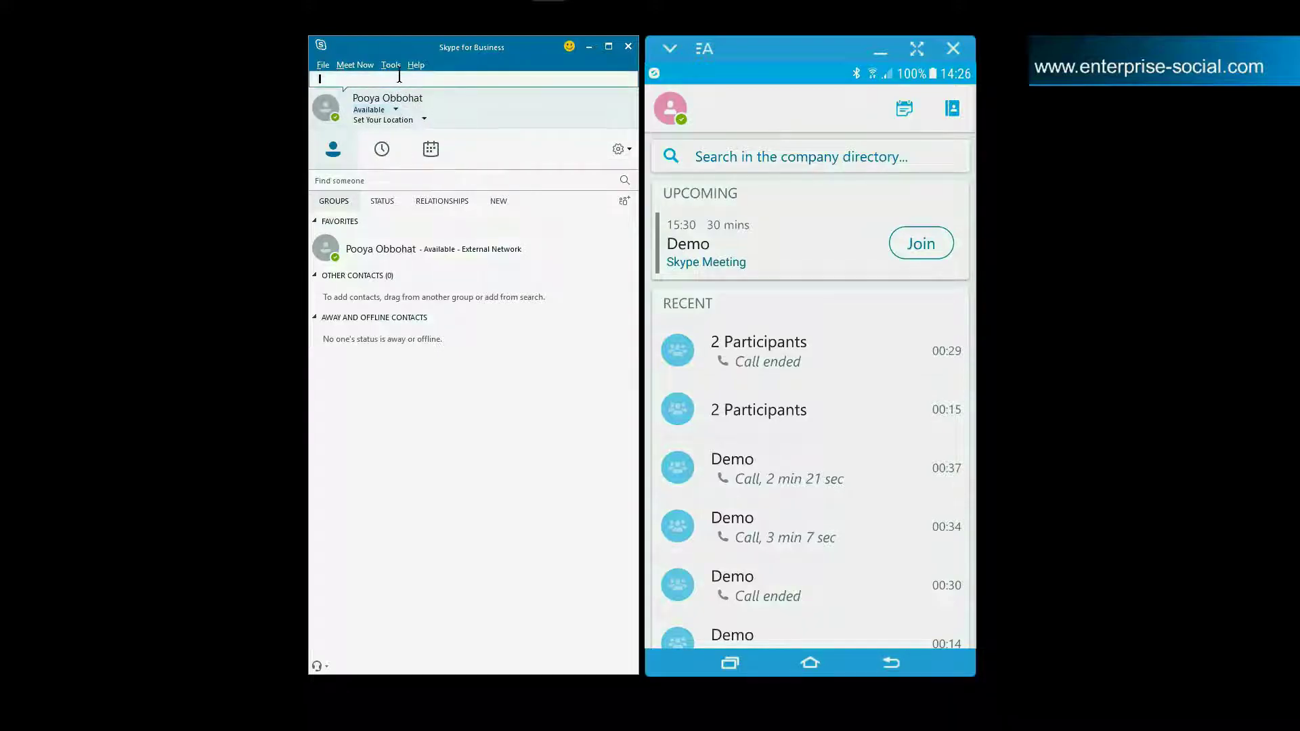
{"action": "type", "text": "Creating a video tutorial for YouT"}
{"action": "key", "text": "Return"}
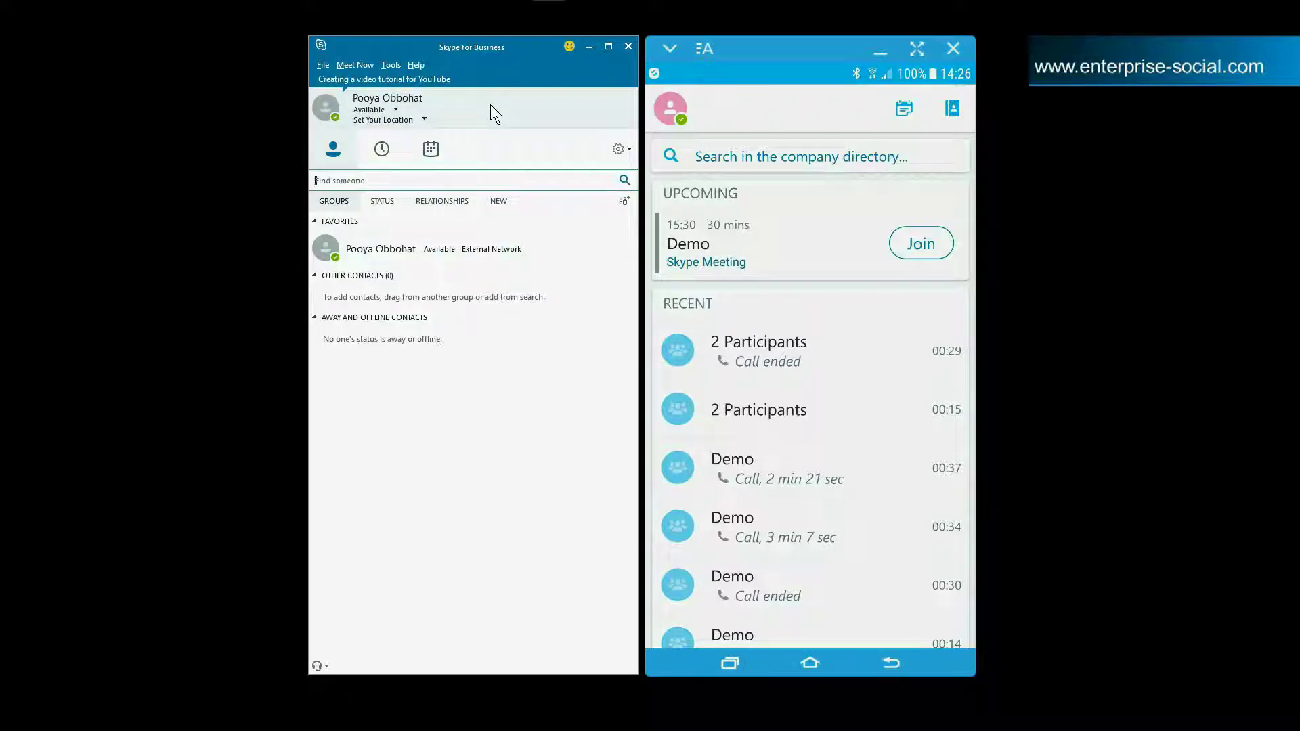
- Set the current location to Home
{"action": "left_click", "coordinate": [404, 120]}
{"action": "type", "text": "Home"}
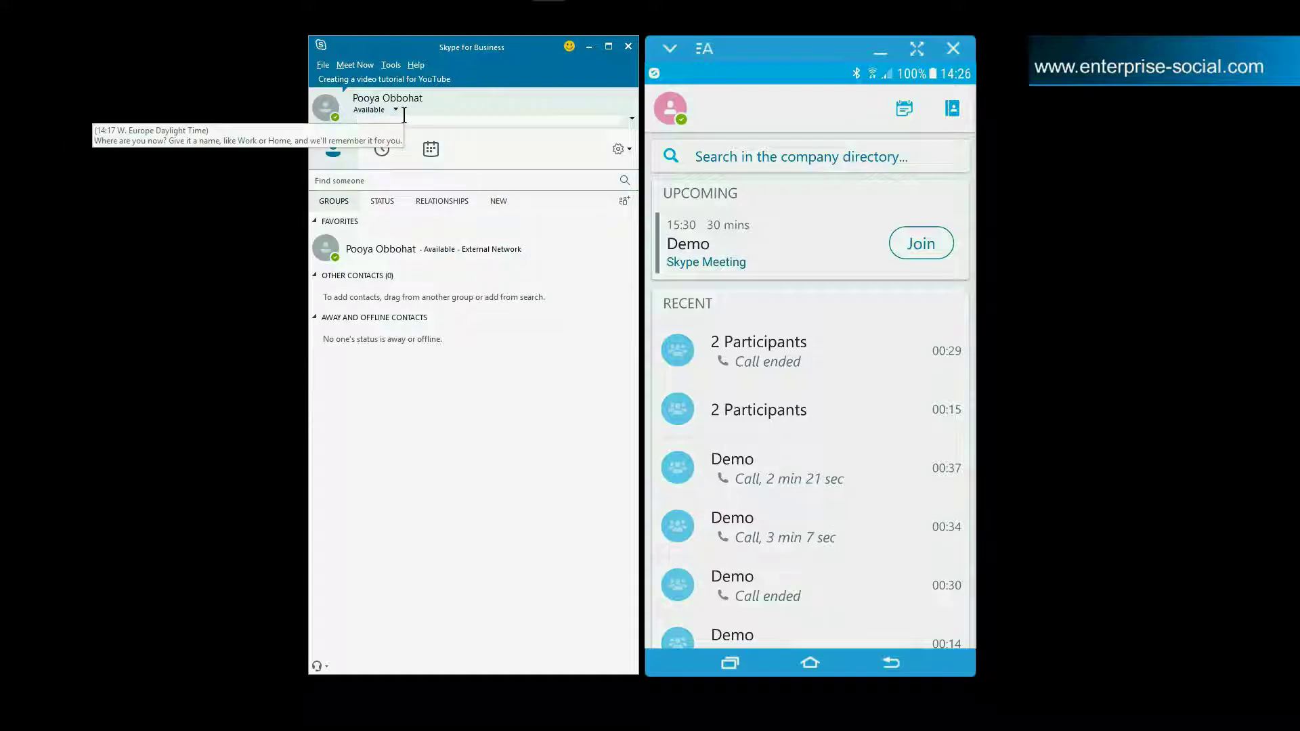
{"action": "key", "text": "Return"}
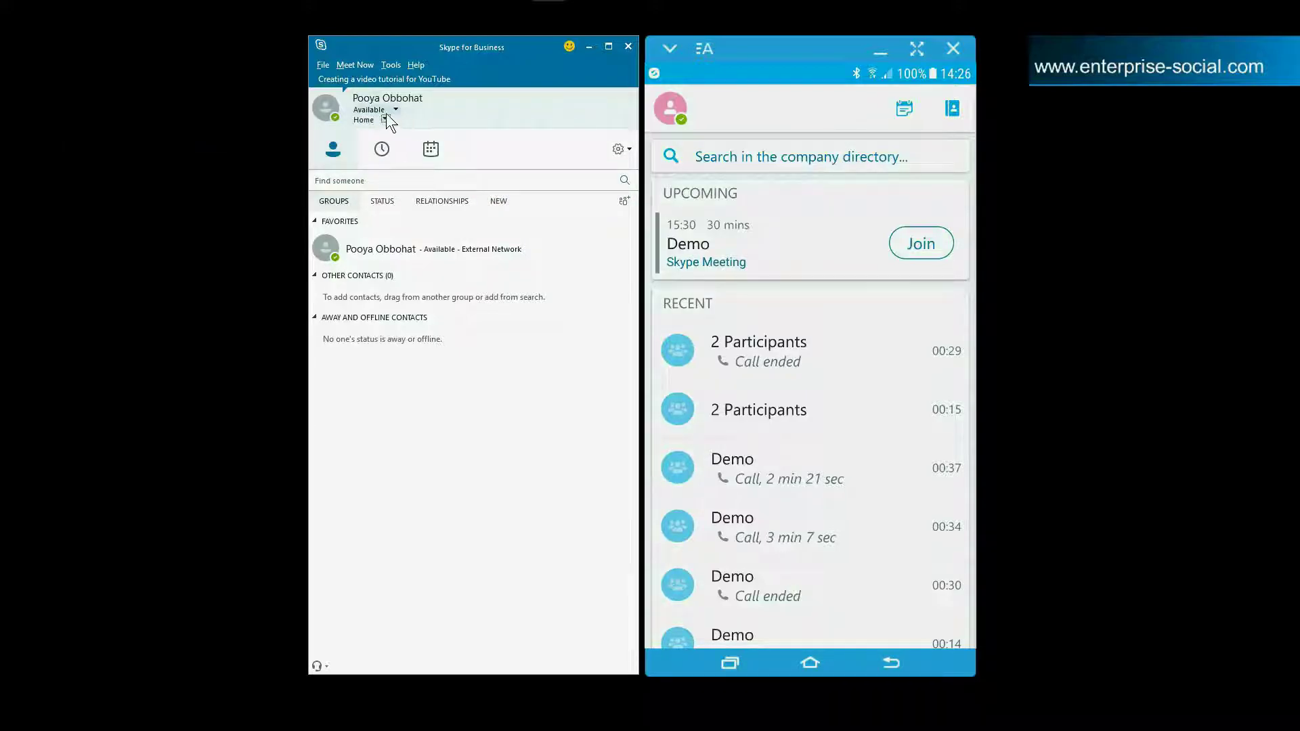
{"action": "left_click", "coordinate": [386, 119]}
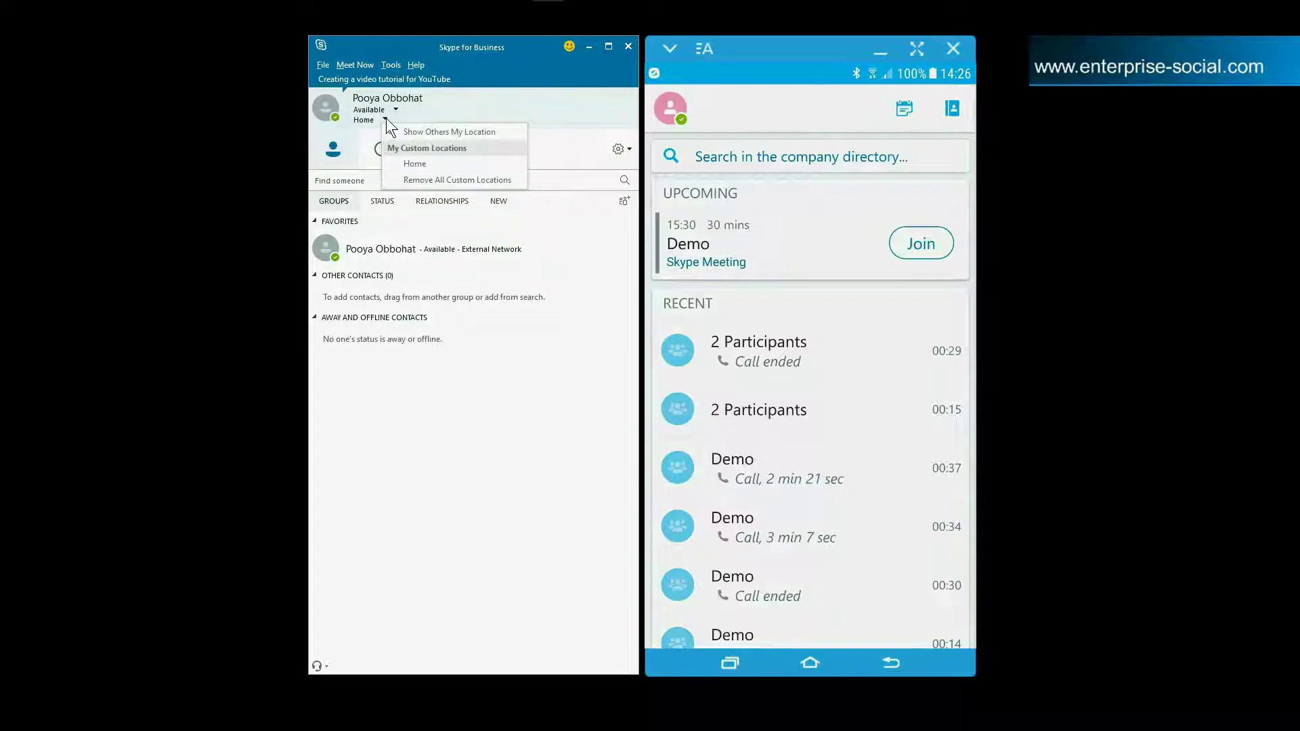
{"action": "left_click", "coordinate": [386, 117]}
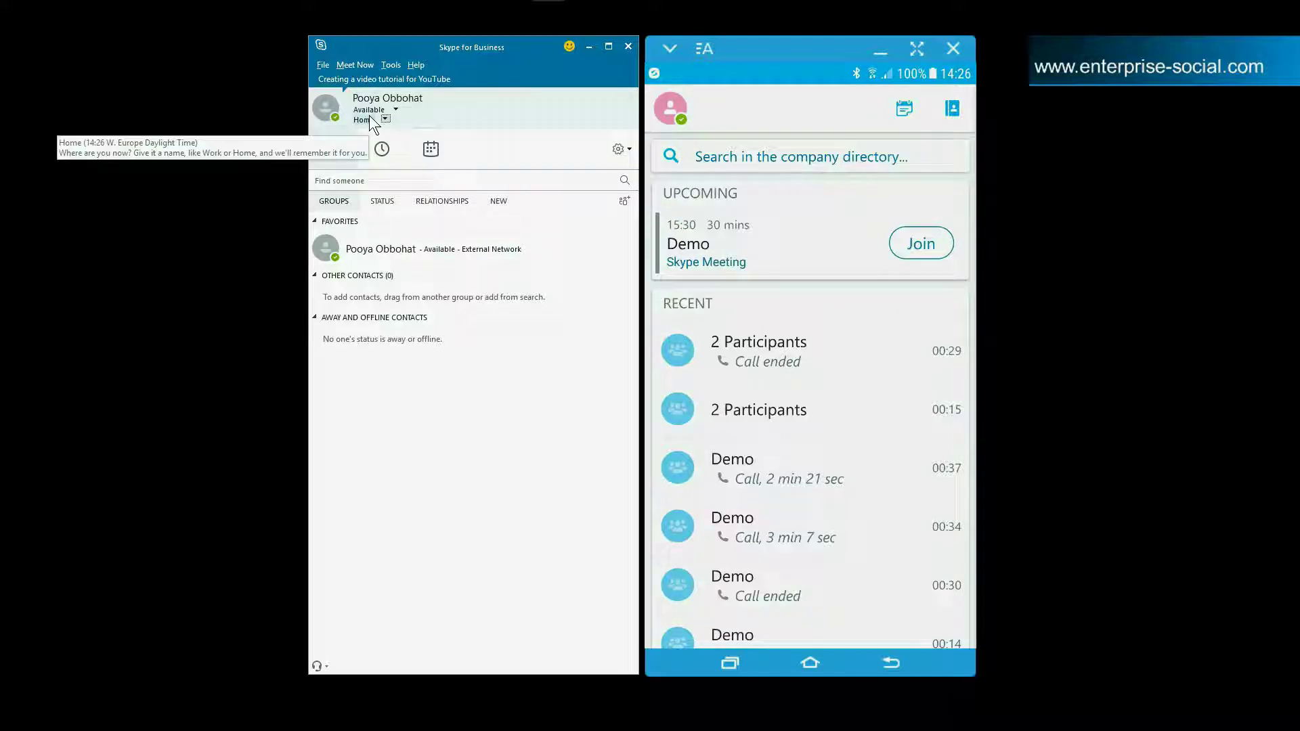
- Delete all the personal note text, leaving the note empty
{"action": "left_click", "coordinate": [482, 80]}
{"action": "key", "text": "ctrl+a"}
{"action": "key", "text": "BackSpace"}
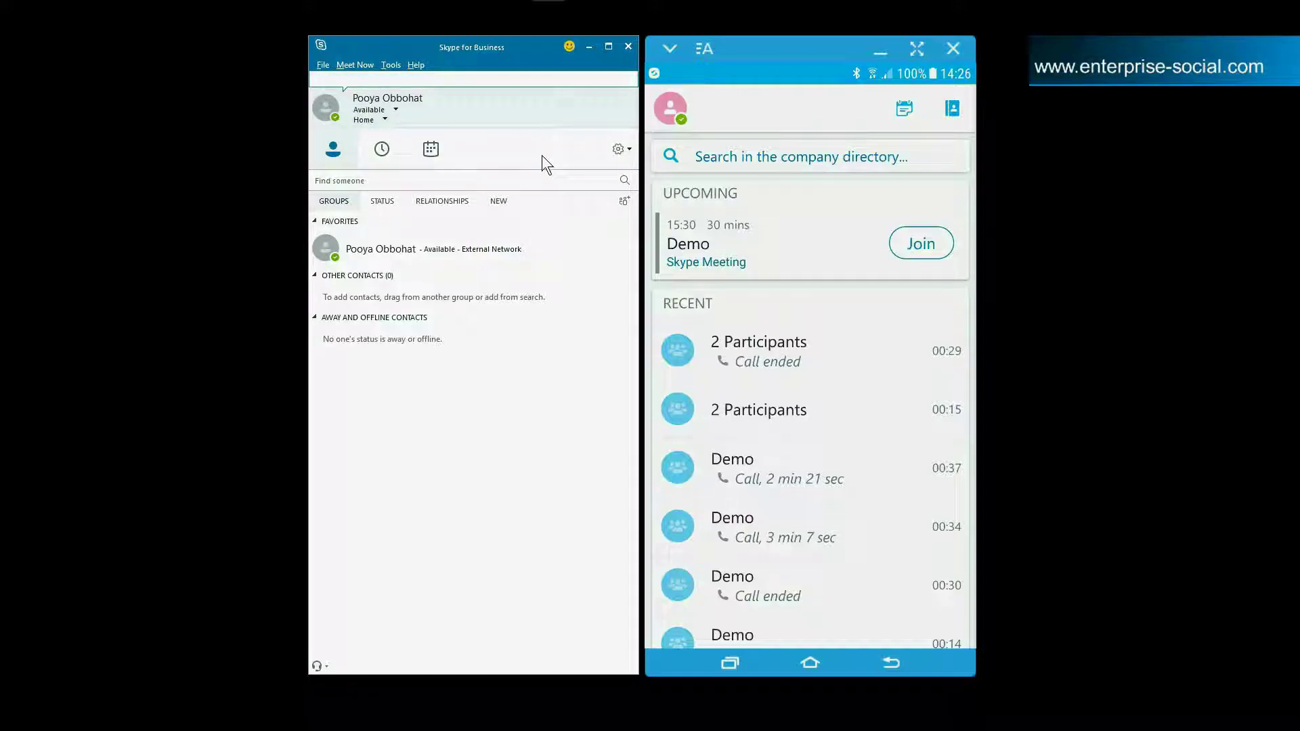
{"action": "left_click", "coordinate": [516, 243]}
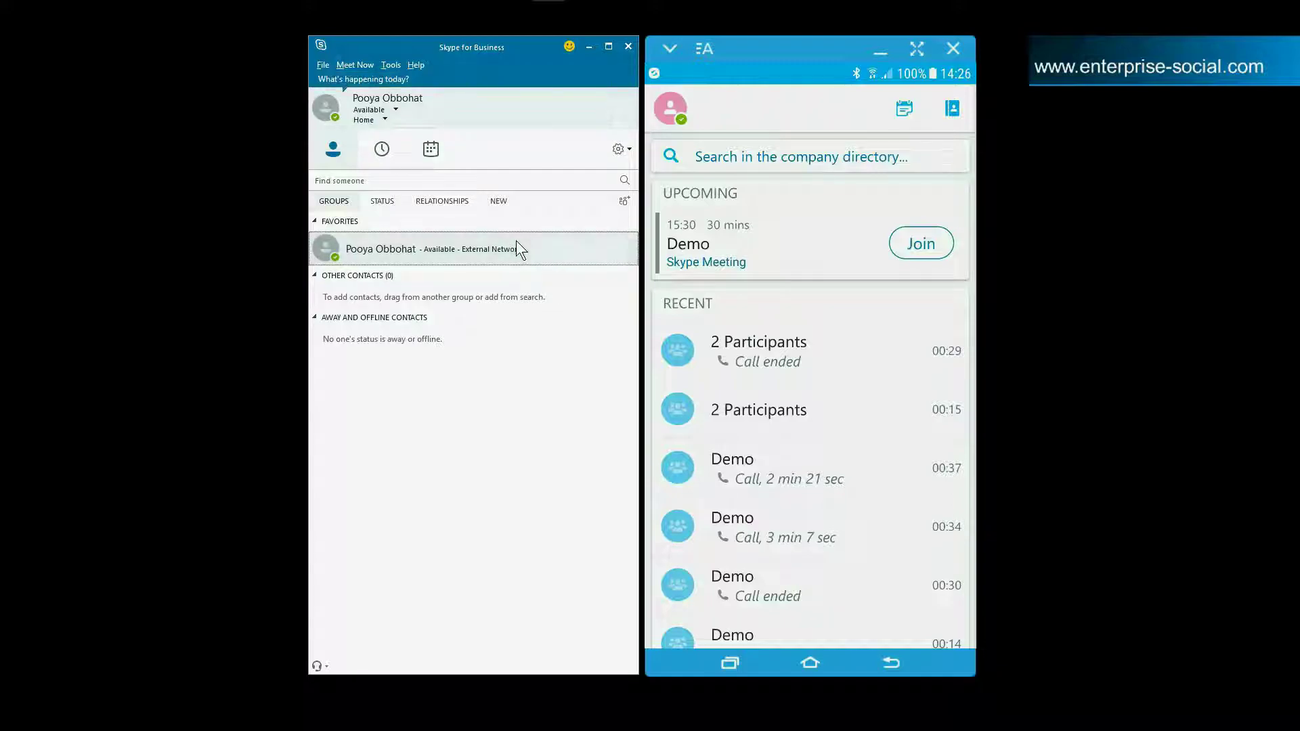
{"action": "left_click", "coordinate": [679, 107]}
{"action": "left_click", "coordinate": [865, 283]}
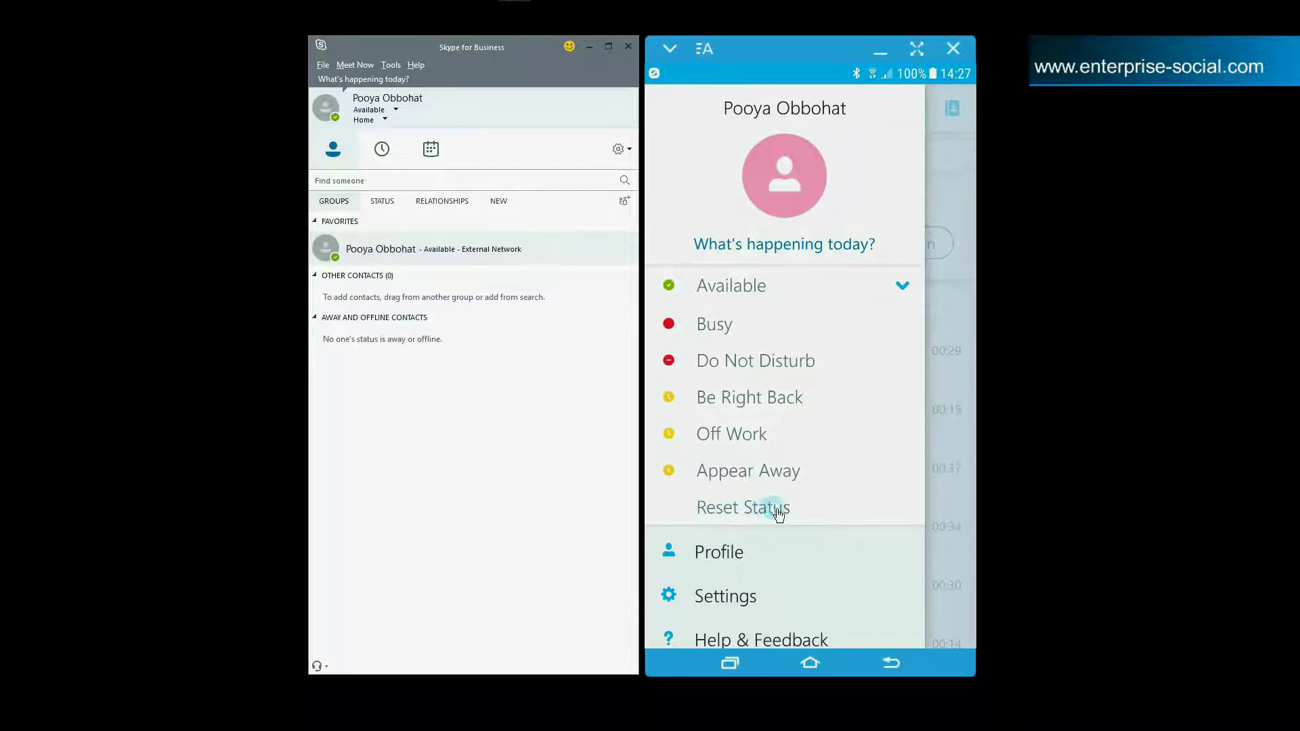
{"action": "left_click", "coordinate": [839, 247]}
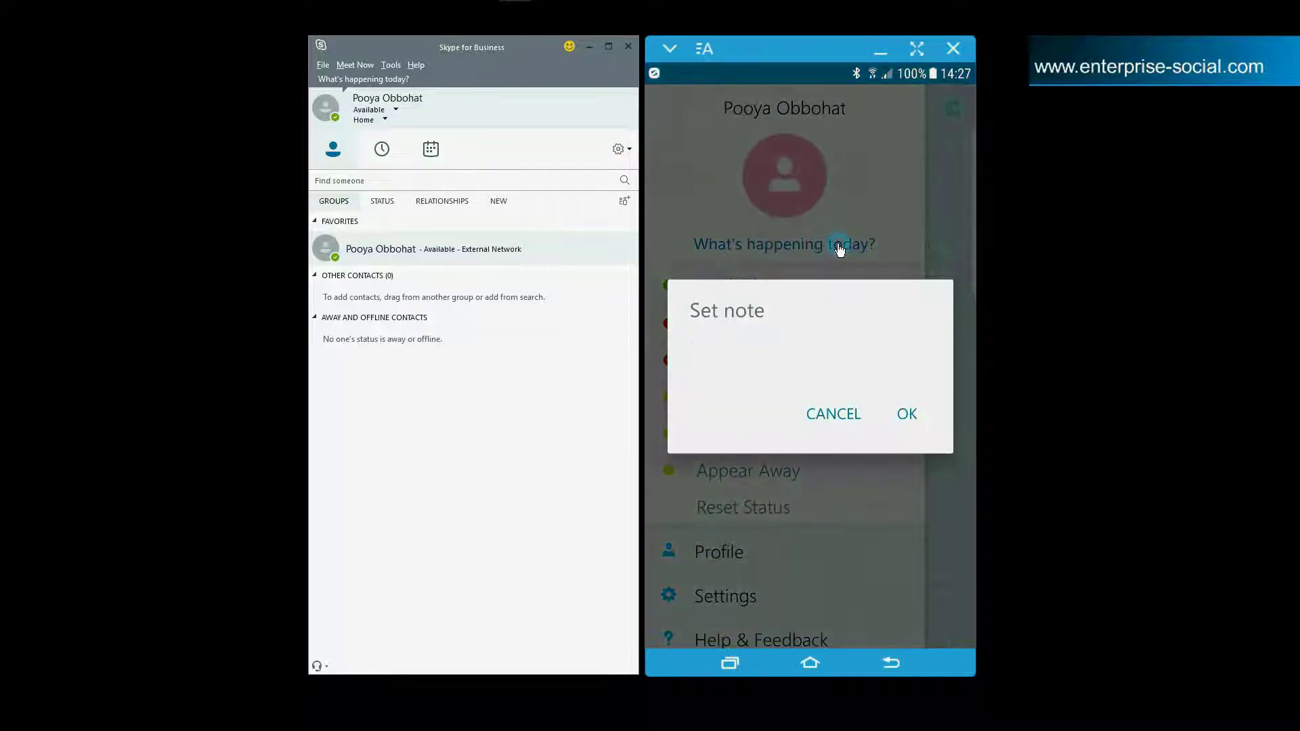
{"action": "left_click", "coordinate": [834, 417]}
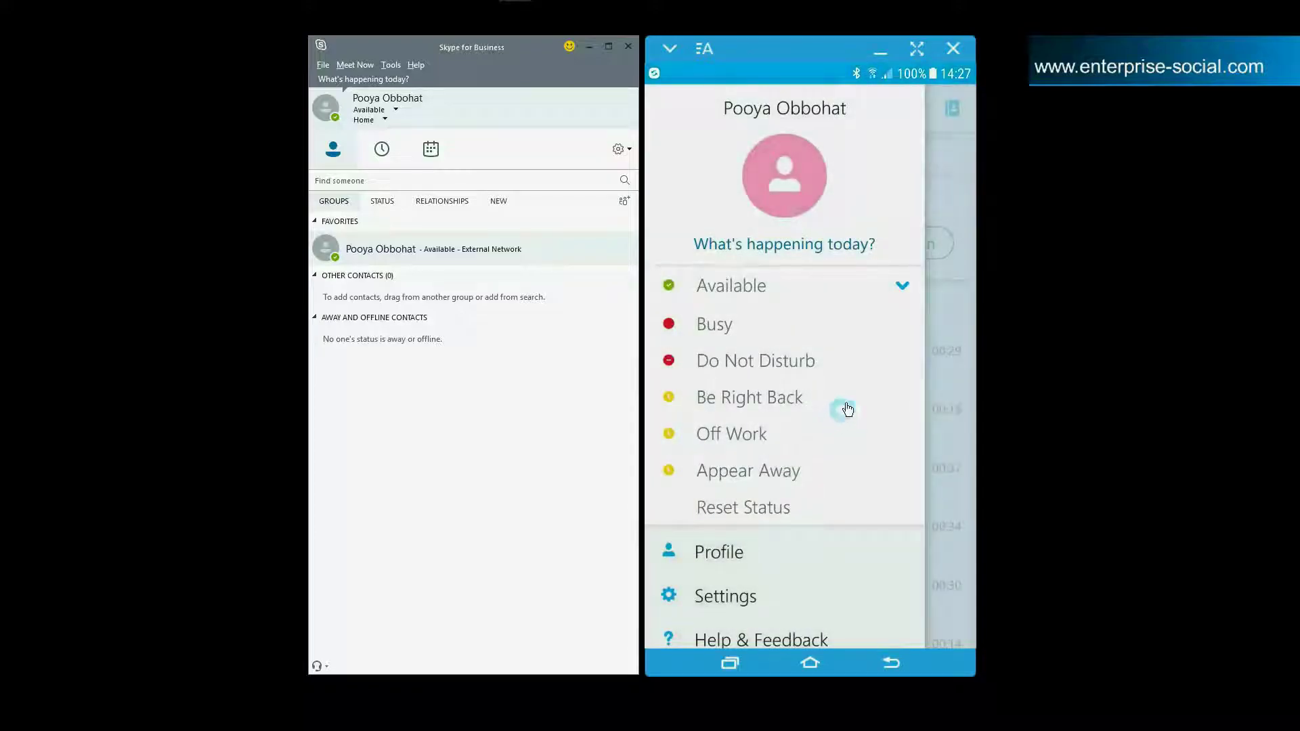
{"action": "left_click", "coordinate": [961, 163]}
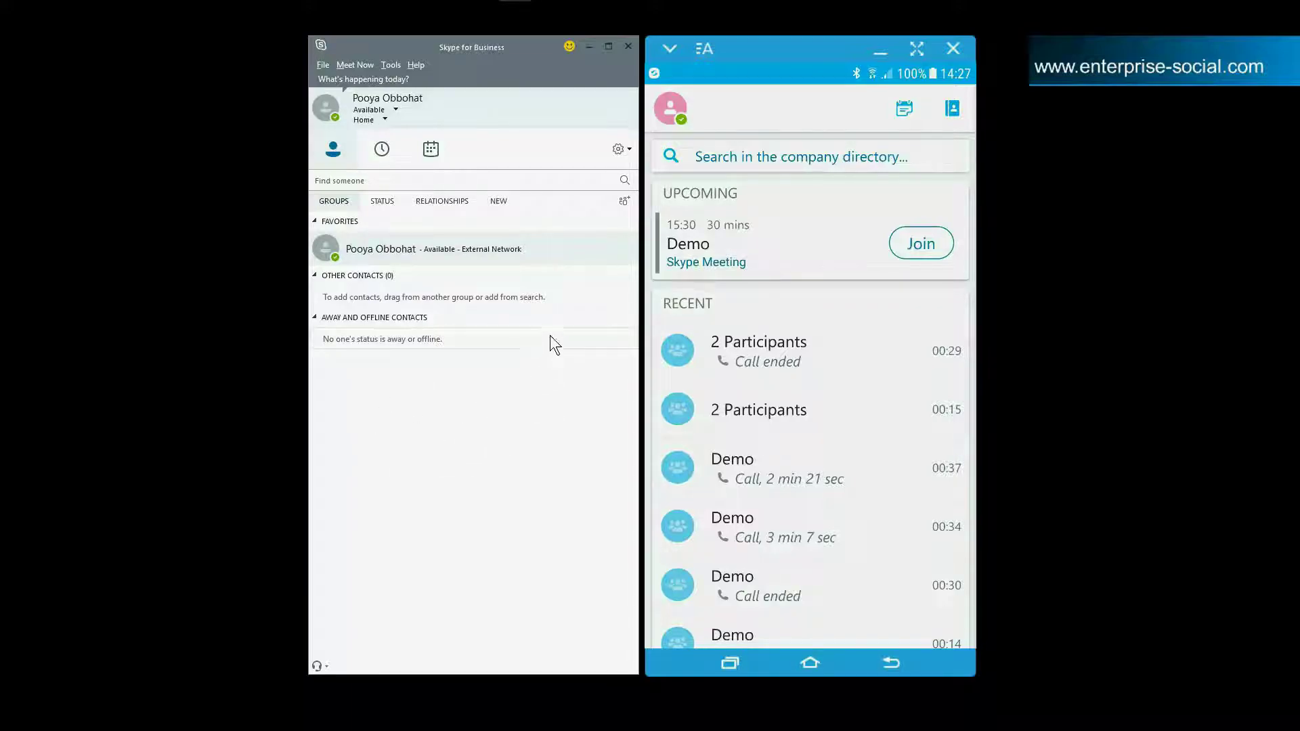
- Create a new contact group named 'New Group'
{"action": "left_click", "coordinate": [628, 206]}
{"action": "left_click", "coordinate": [635, 249]}
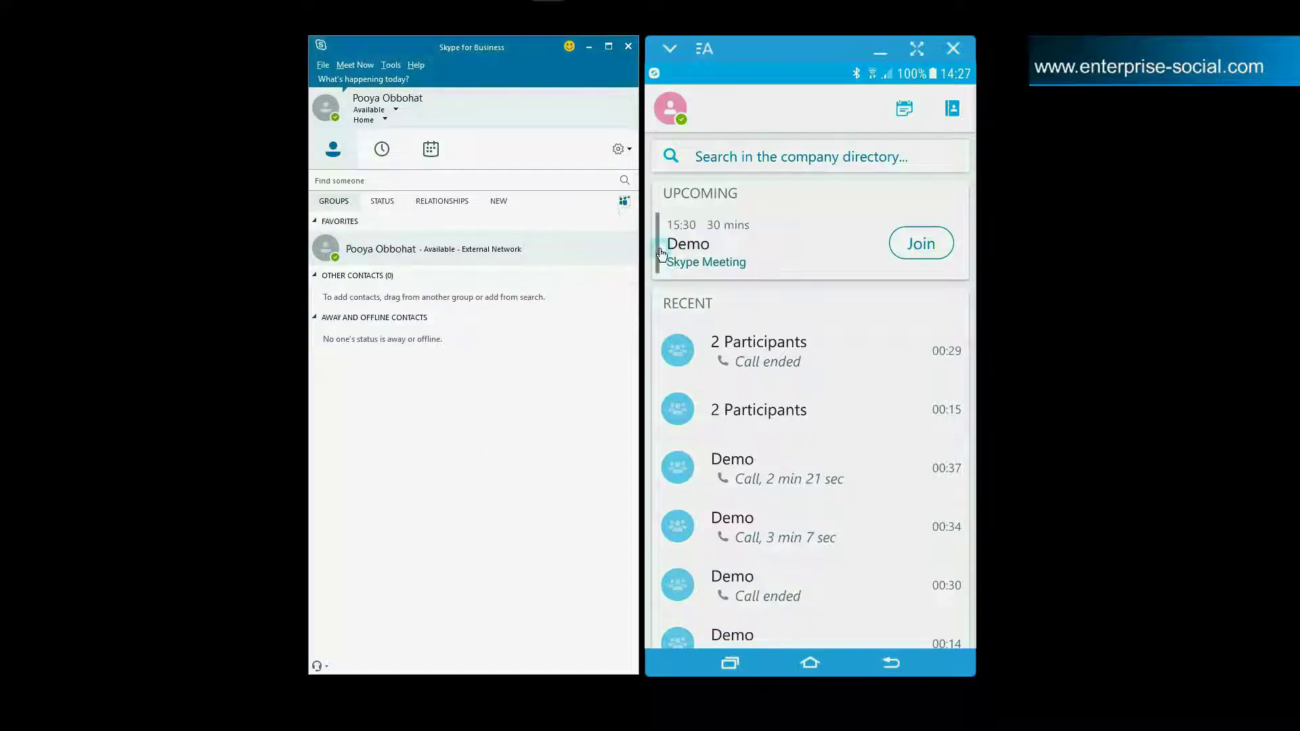
{"action": "type", "text": "New Group"}
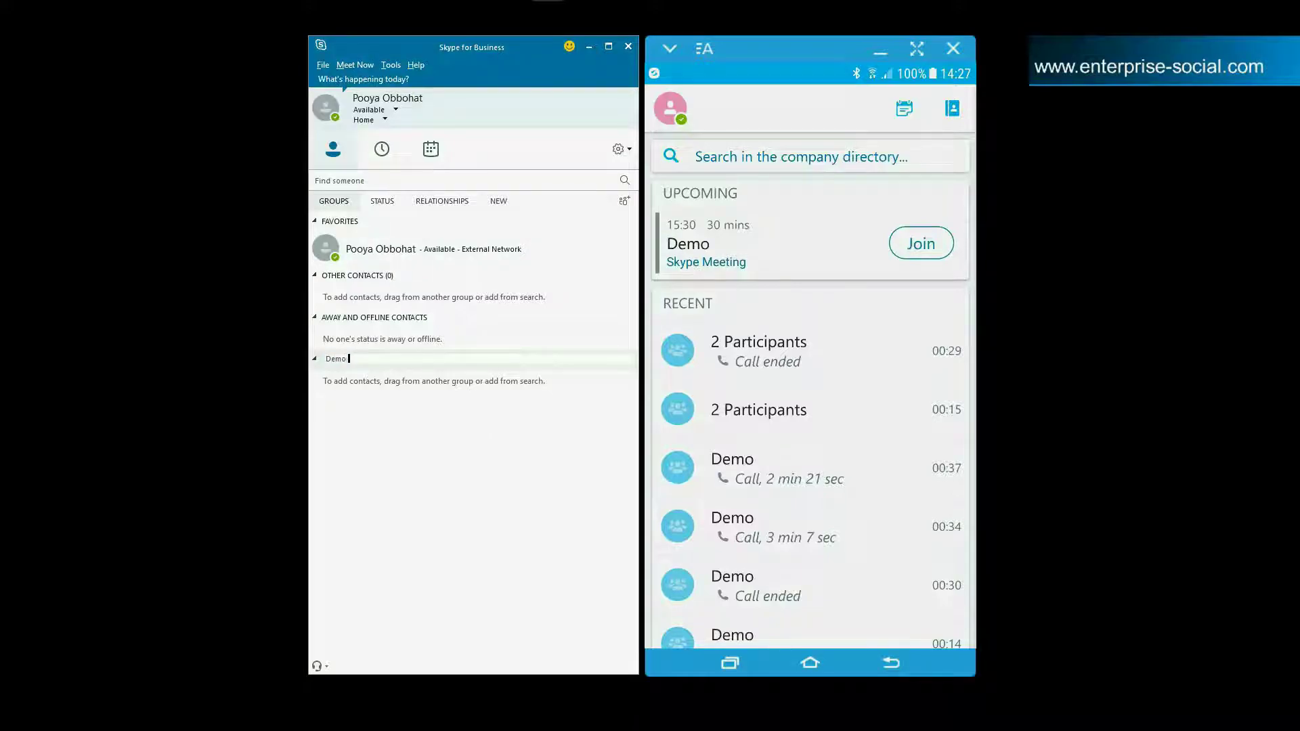
{"action": "key", "text": "Return"}
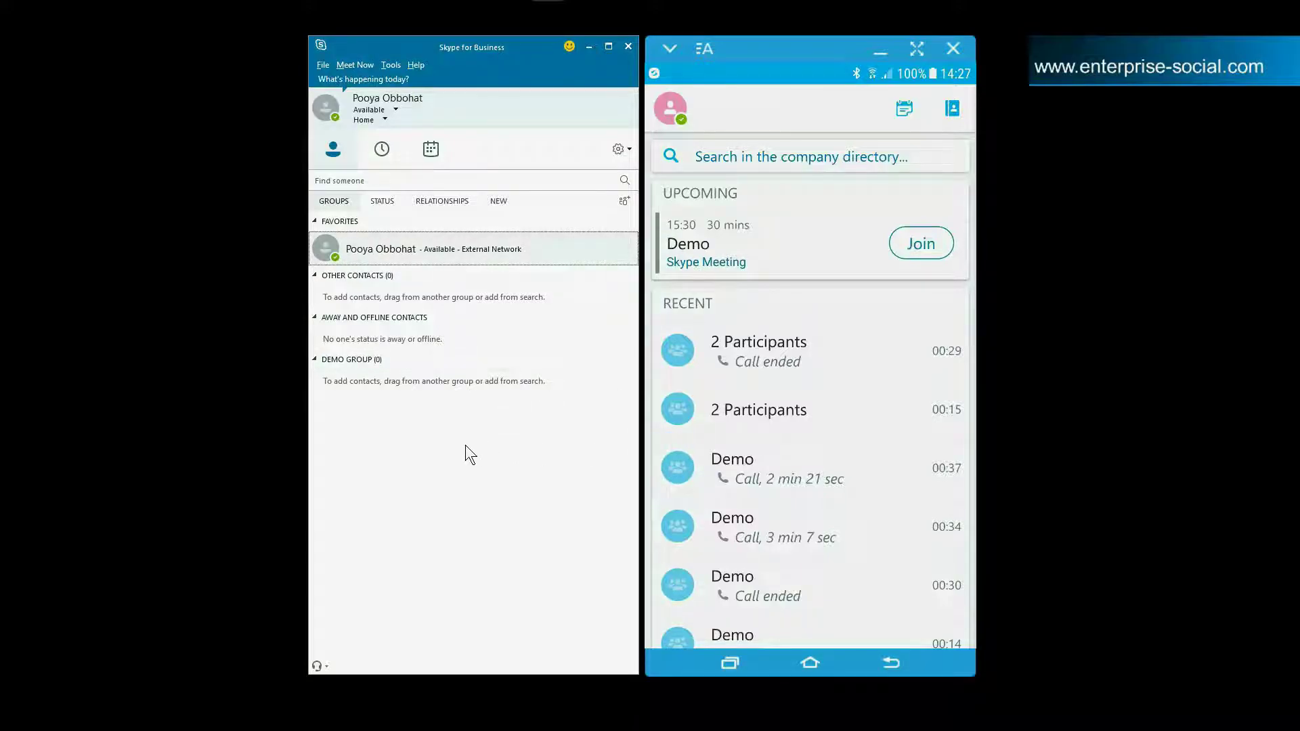
- Copy the favorite contact into a contact group
{"action": "left_click", "coordinate": [409, 180]}
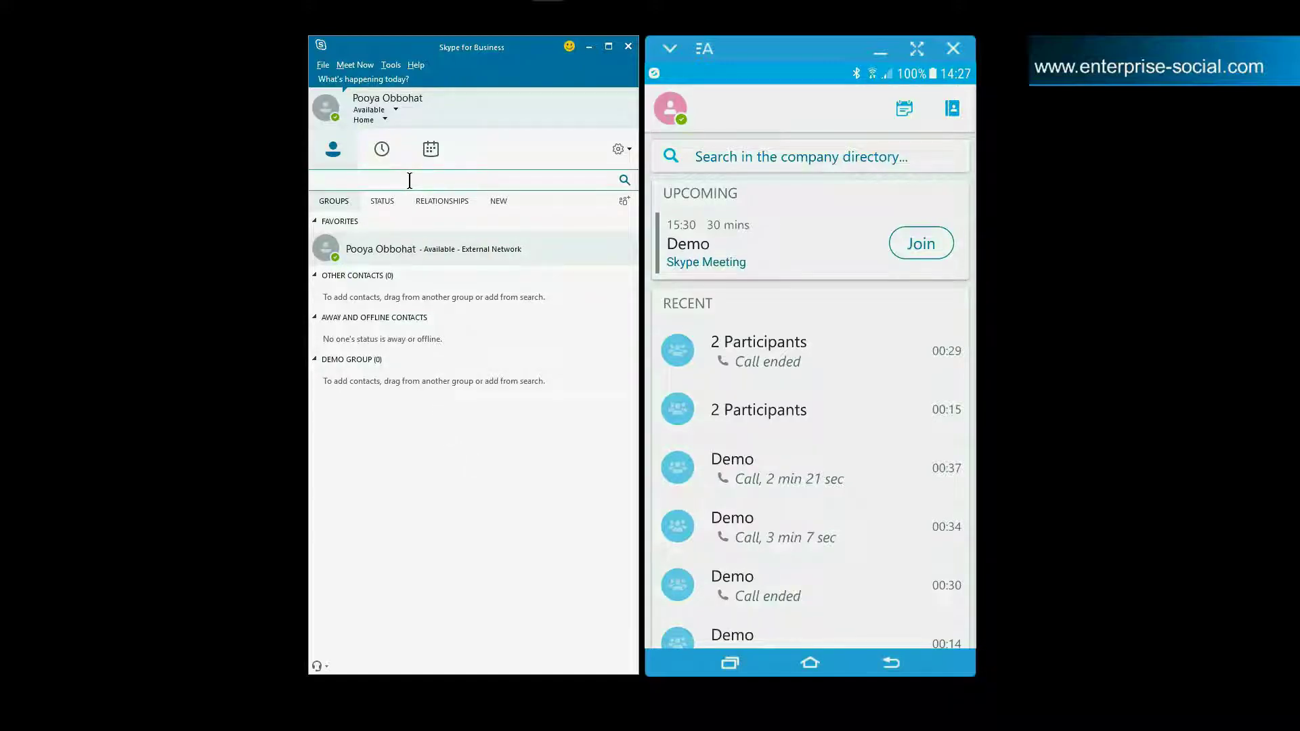
{"action": "right_click", "coordinate": [413, 242]}
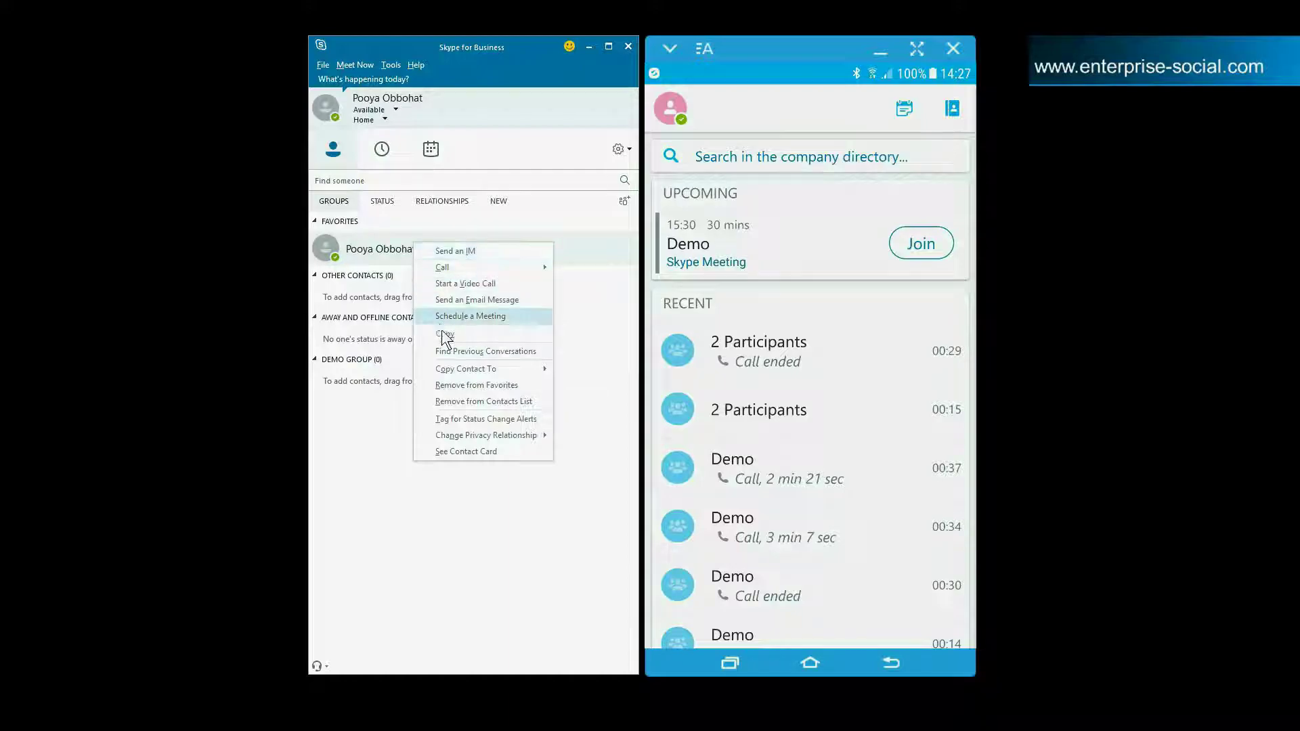
{"action": "mouse_move", "coordinate": [549, 365]}
{"action": "left_click", "coordinate": [606, 375]}
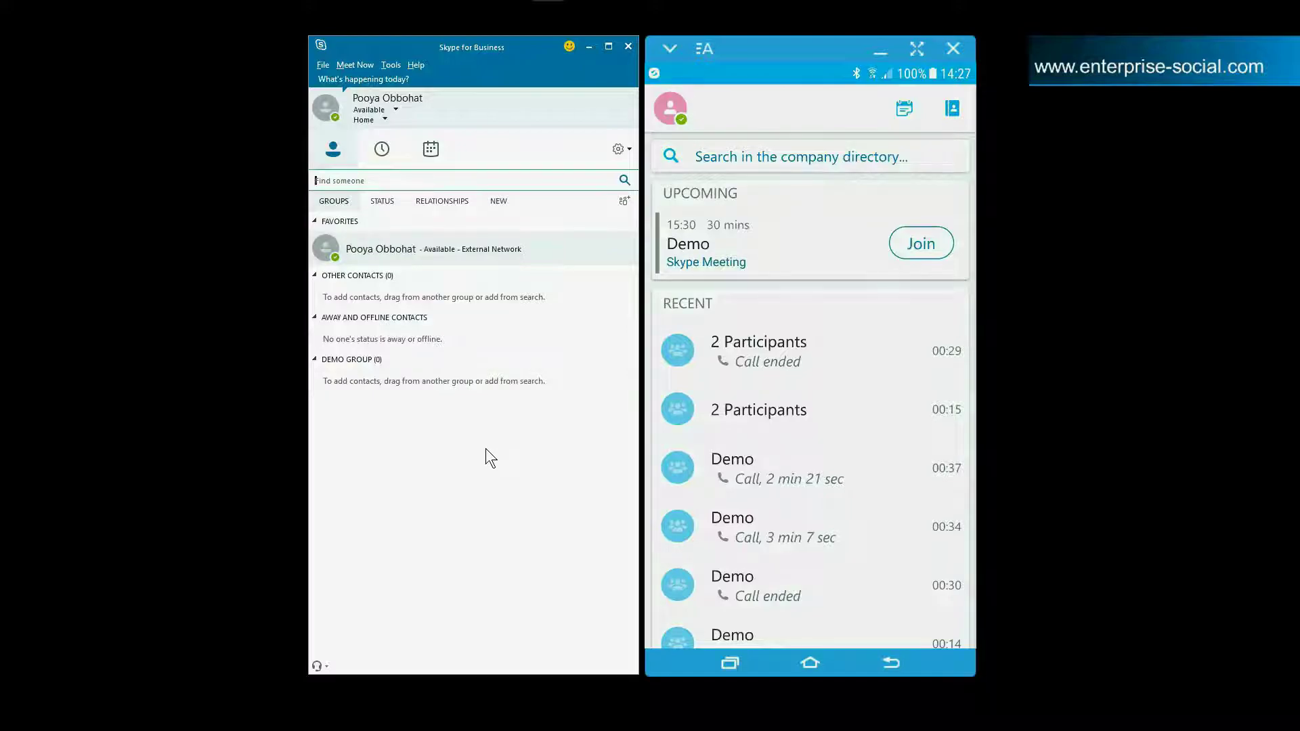
- Remove the contact from Favorites, then add them back to Favorites
{"action": "right_click", "coordinate": [431, 247]}
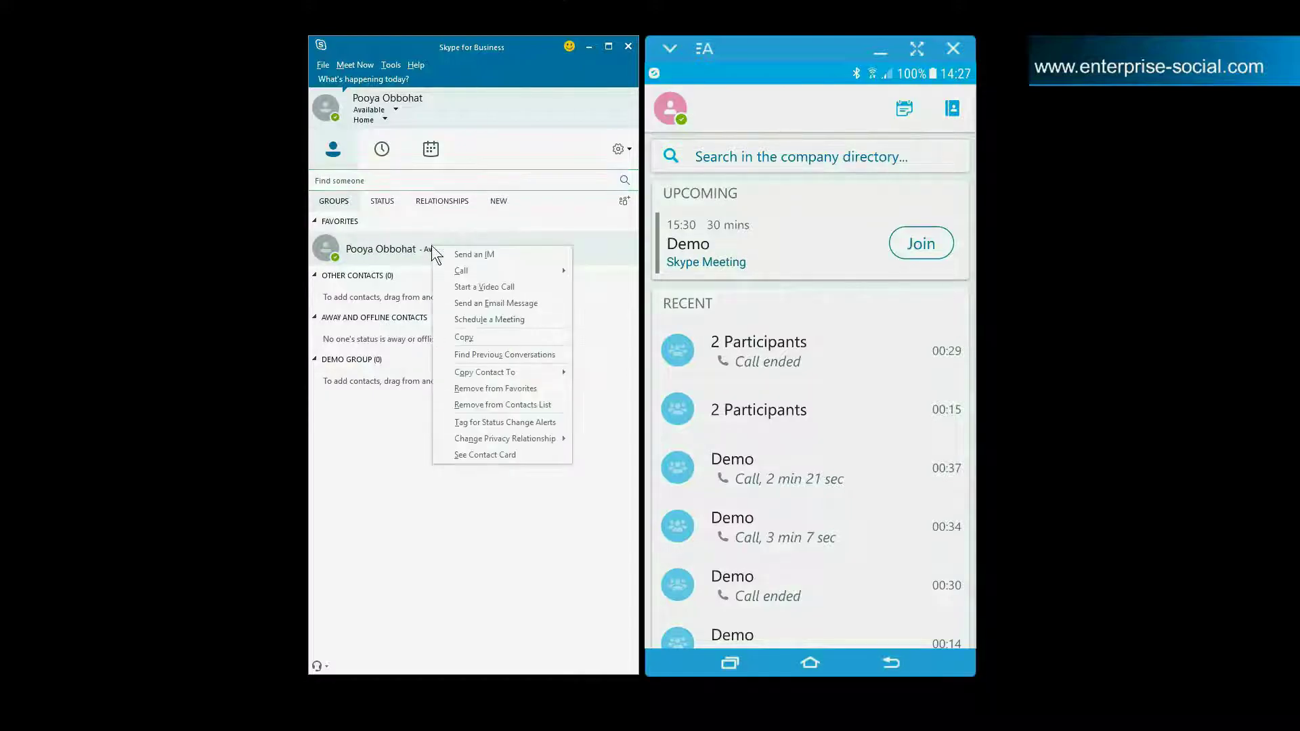
{"action": "key", "text": "Escape"}
{"action": "right_click", "coordinate": [464, 250]}
{"action": "left_click", "coordinate": [501, 359]}
{"action": "right_click", "coordinate": [466, 277]}
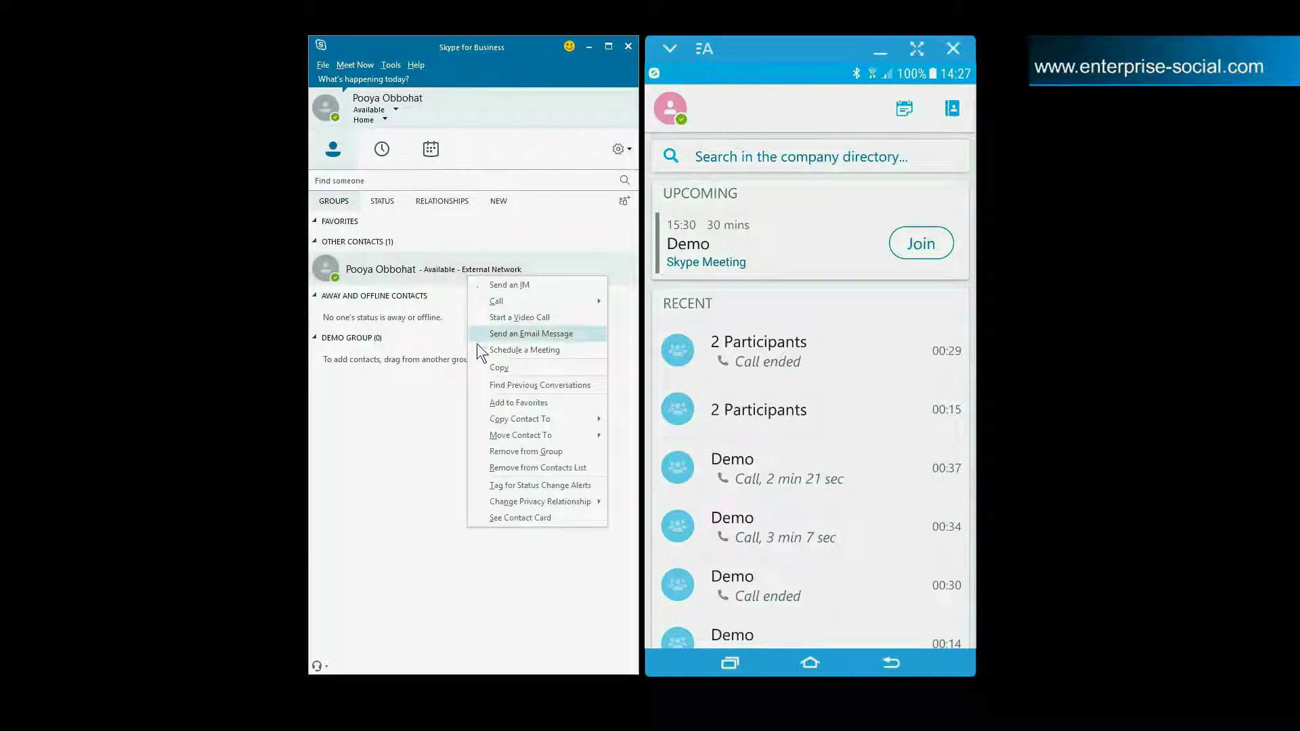
{"action": "key", "text": "Escape"}
{"action": "key", "text": "Escape"}
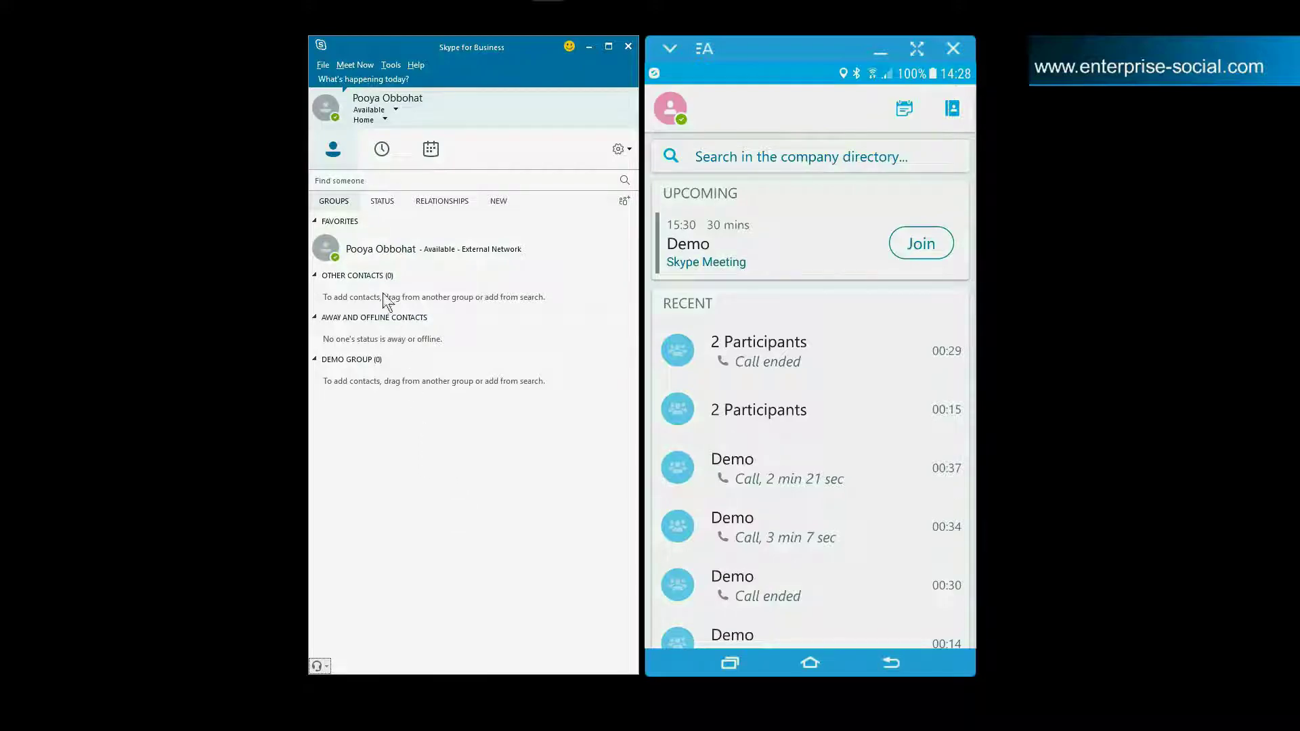
{"action": "left_click", "coordinate": [381, 202]}
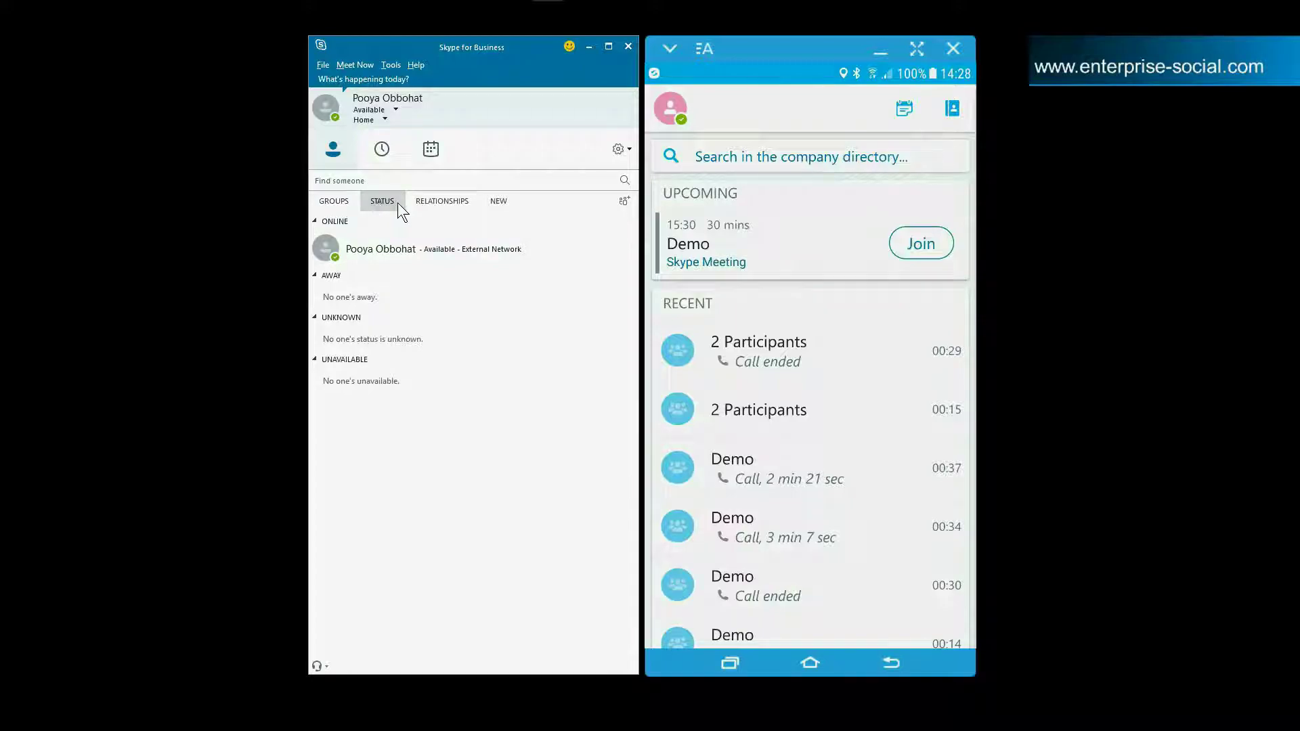
{"action": "left_click", "coordinate": [421, 204]}
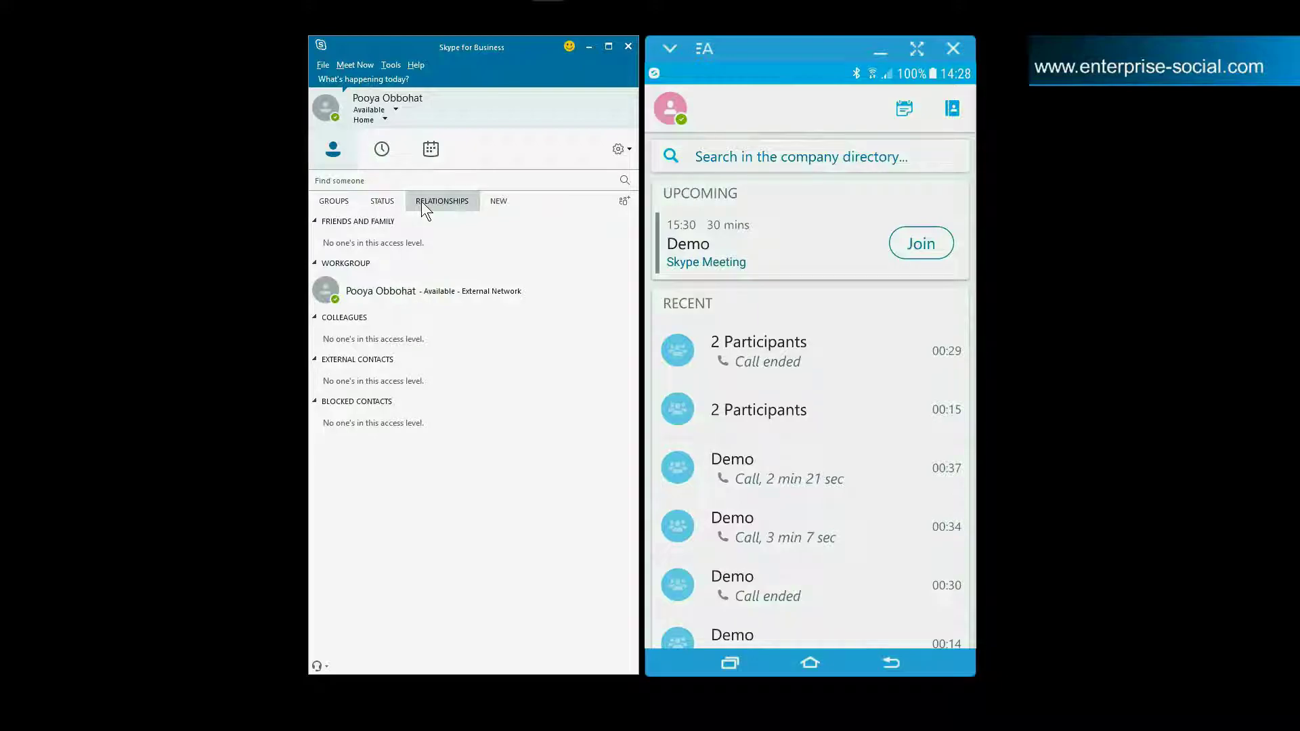
{"action": "right_click", "coordinate": [455, 289]}
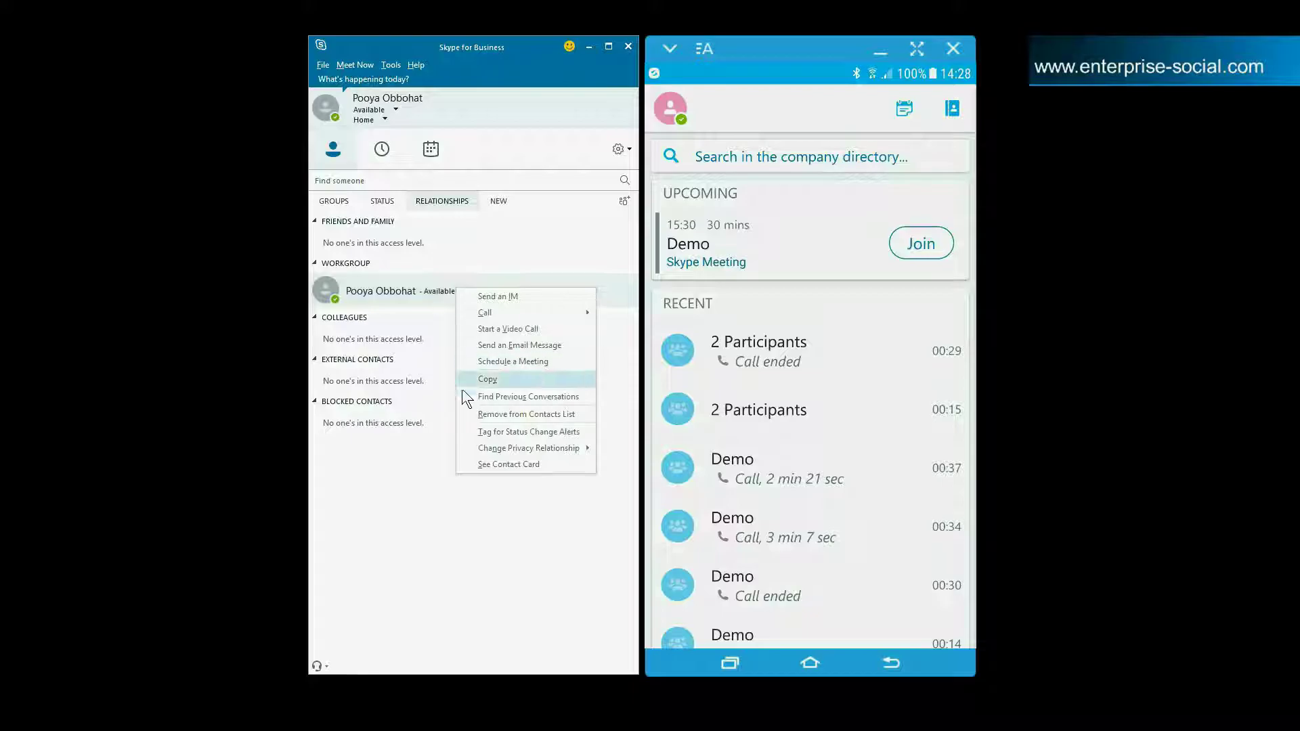
{"action": "mouse_move", "coordinate": [533, 452]}
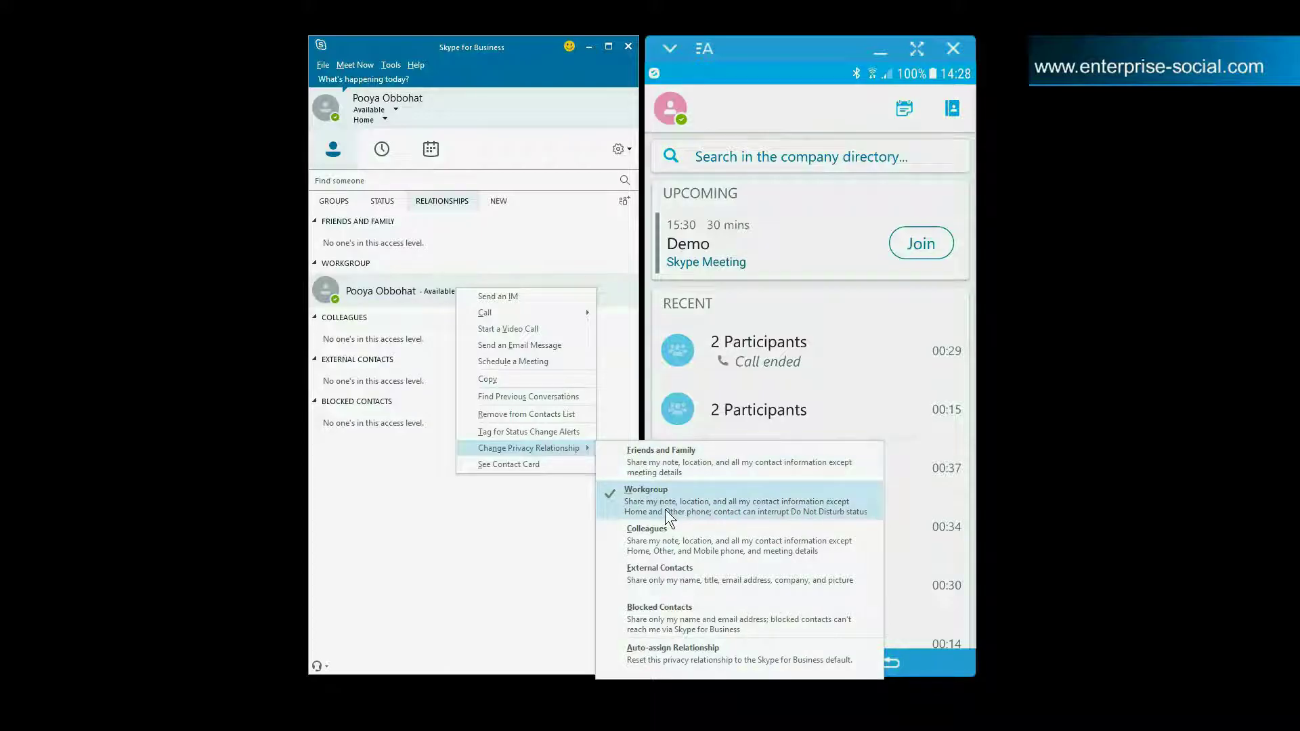
{"action": "left_click", "coordinate": [614, 510]}
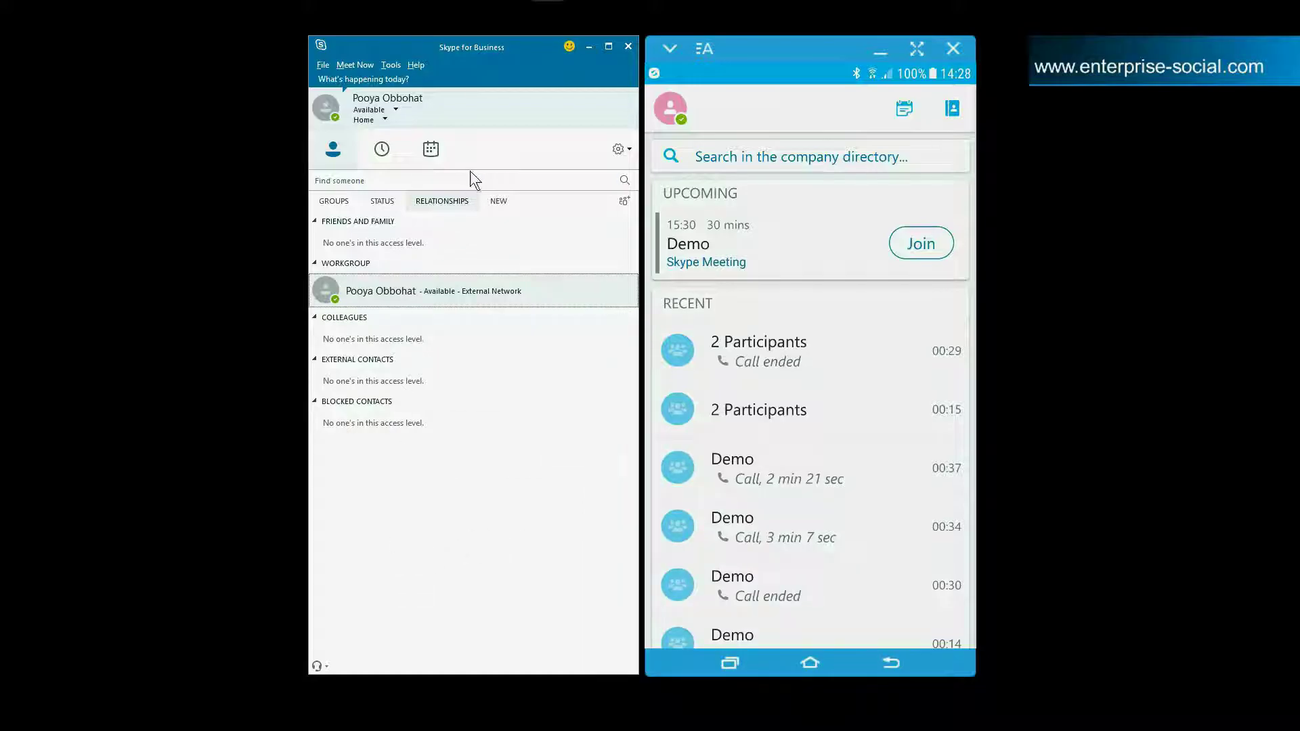
{"action": "left_click", "coordinate": [496, 206]}
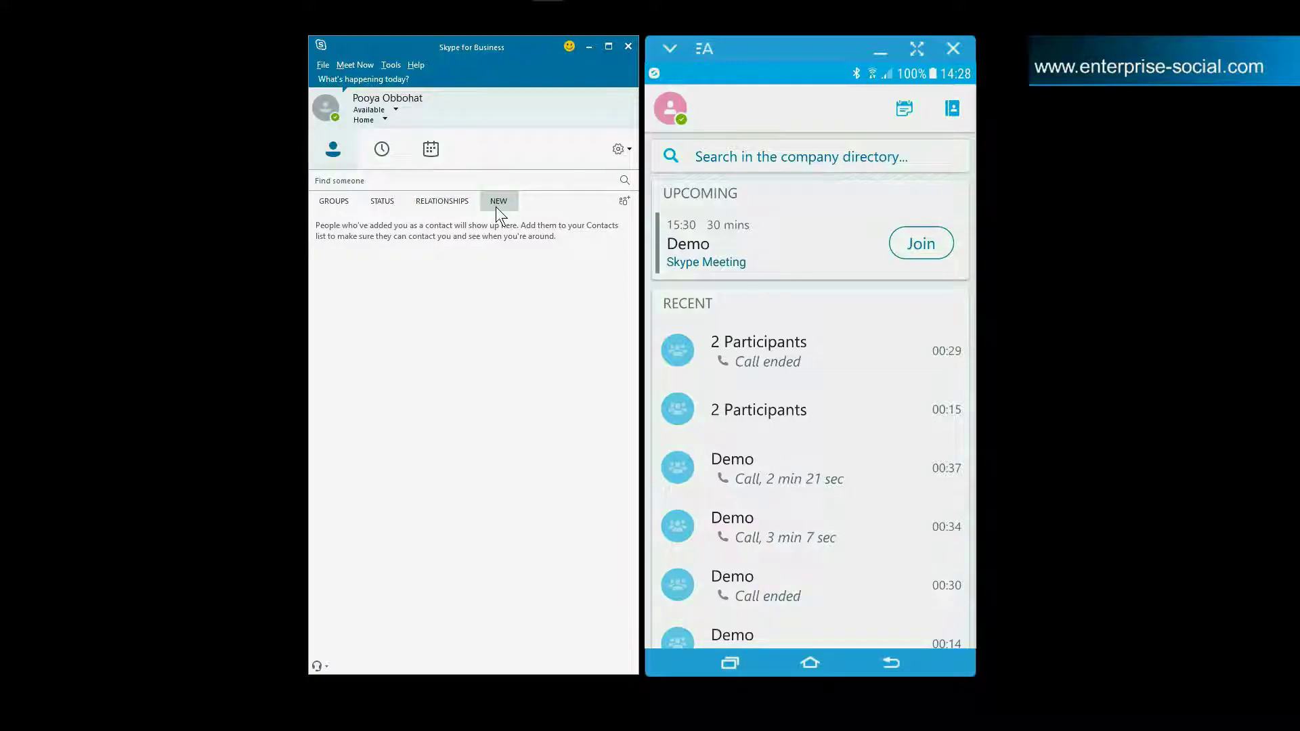
{"action": "left_click", "coordinate": [343, 203]}
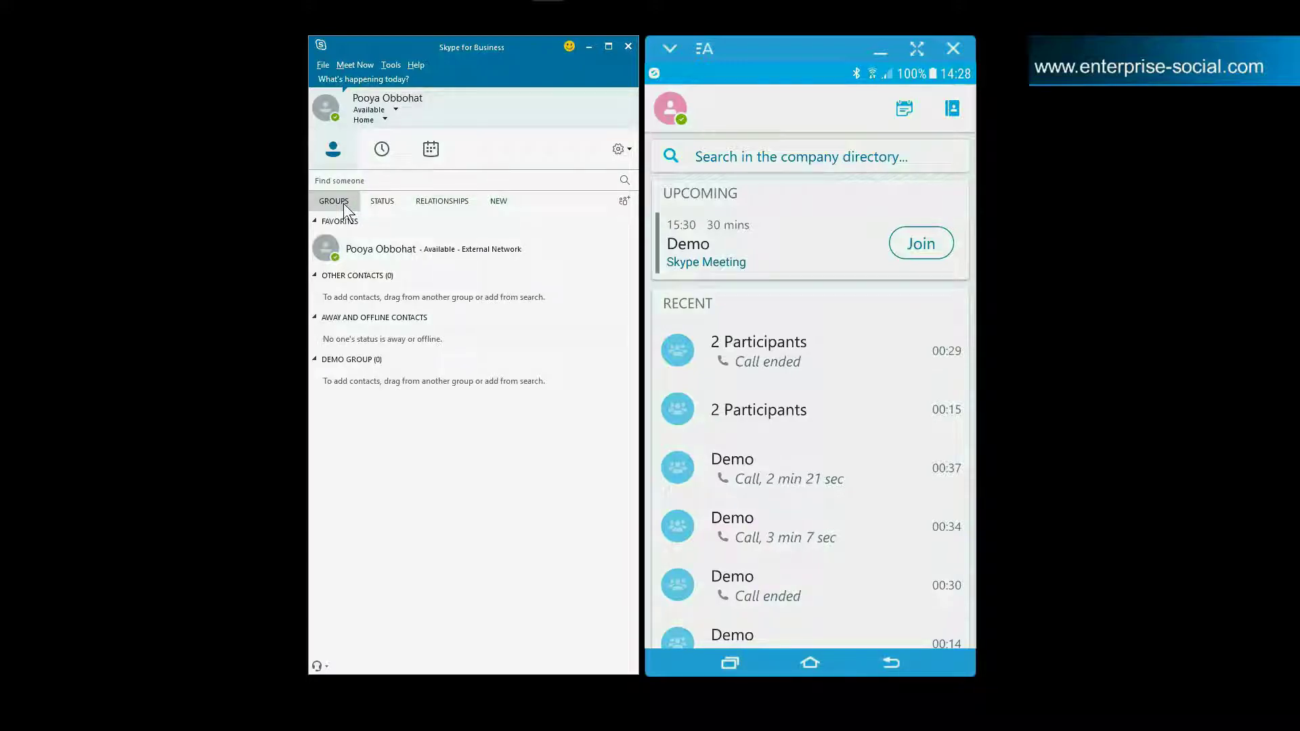
- On the phone, open Contacts and try the people search before returning to the list
{"action": "left_click", "coordinate": [954, 112]}
{"action": "left_click", "coordinate": [945, 128]}
{"action": "left_click", "coordinate": [664, 110]}
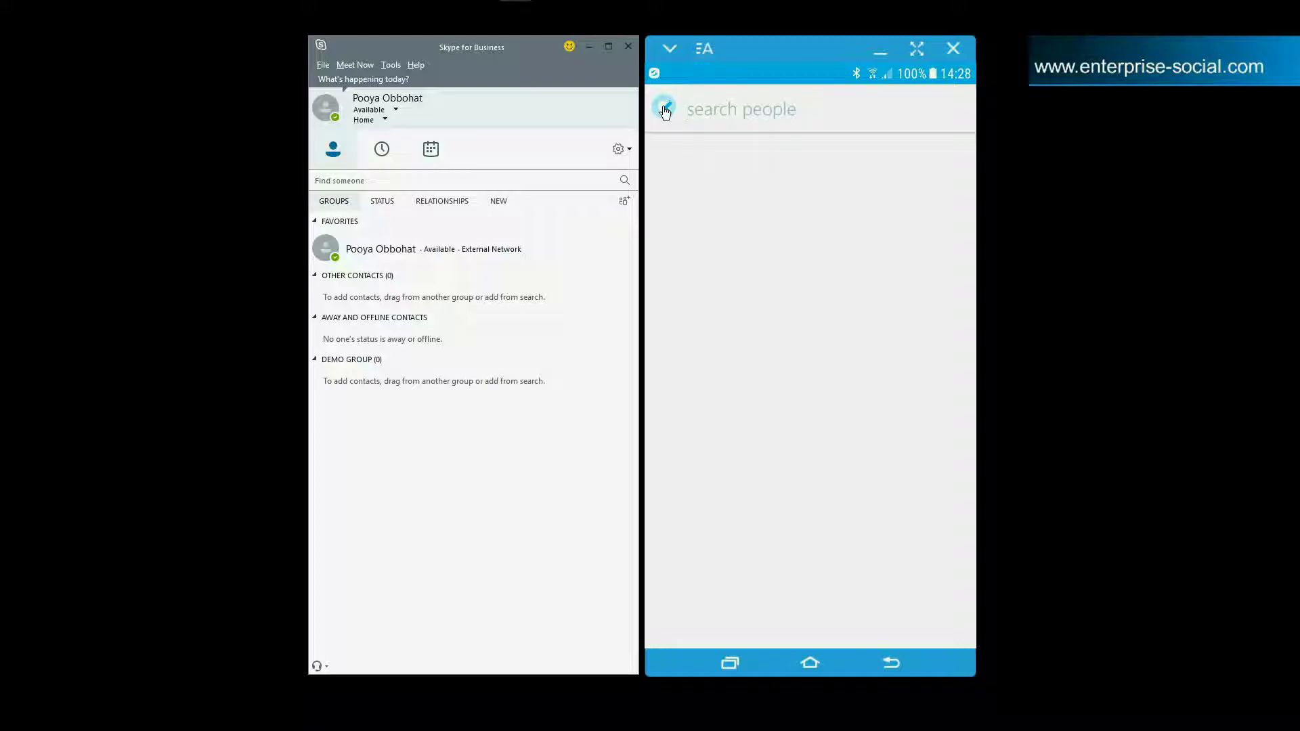
{"action": "left_click", "coordinate": [664, 109]}
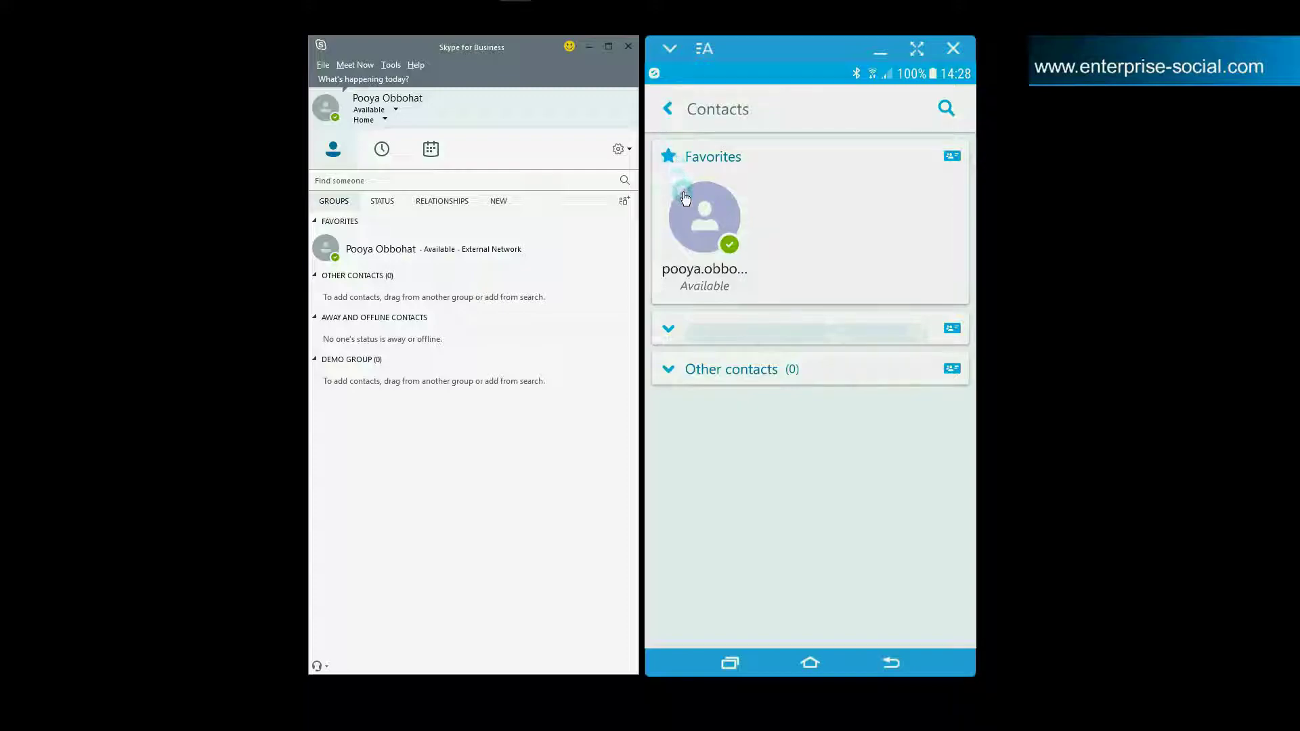
- Add the favourite contact to Demo Group through Manage groups
{"action": "left_click", "coordinate": [709, 225]}
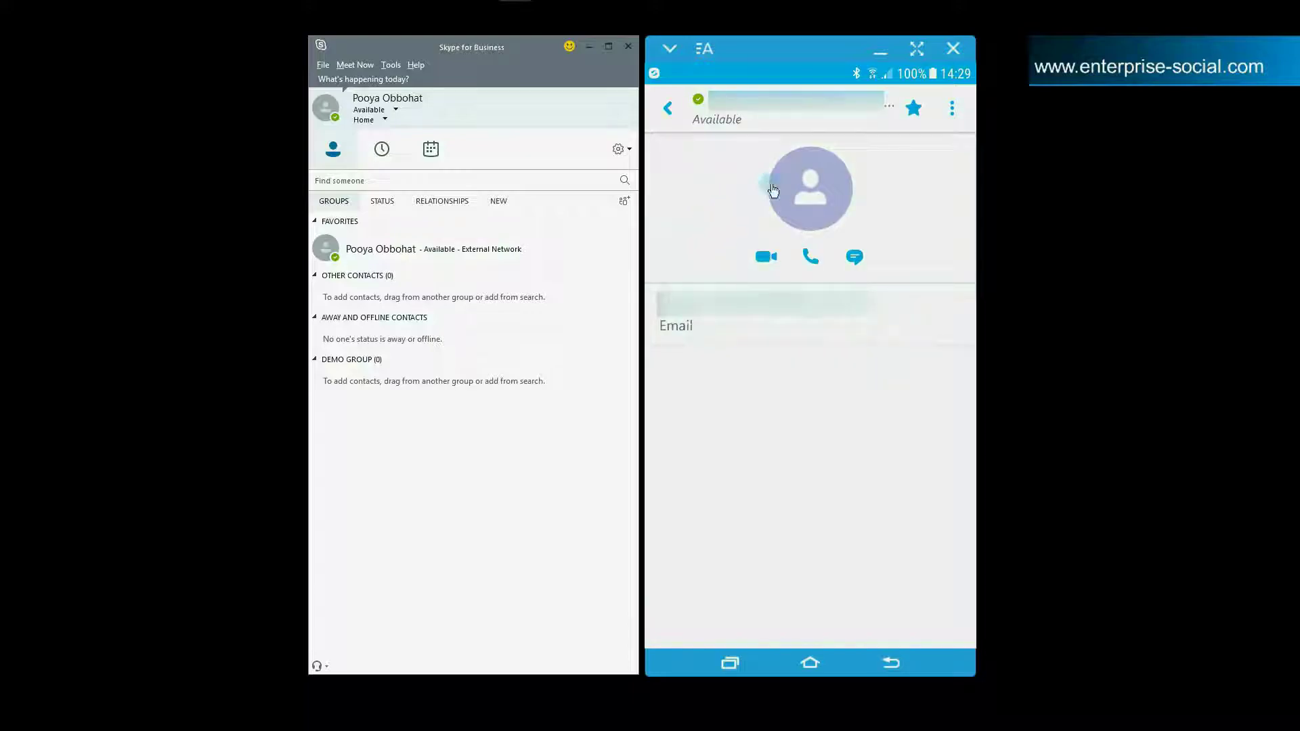
{"action": "left_click", "coordinate": [953, 112]}
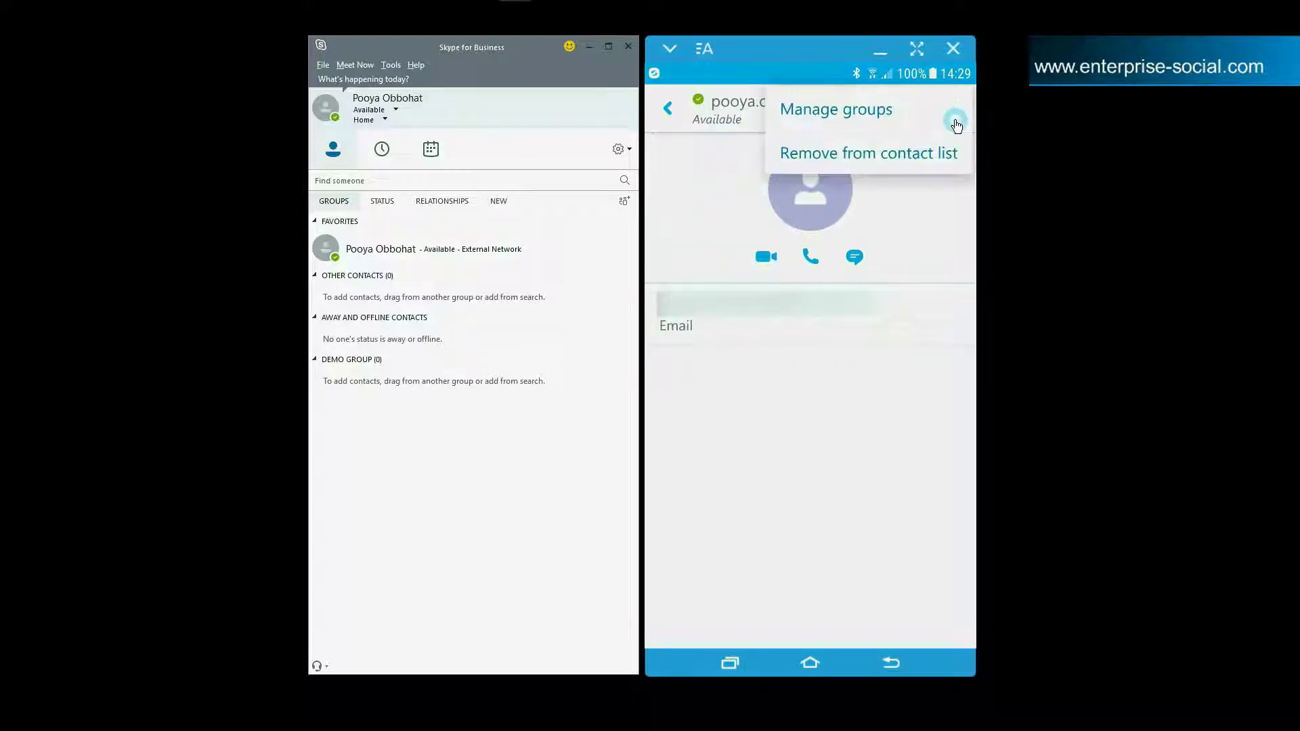
{"action": "left_click", "coordinate": [865, 124]}
{"action": "left_click", "coordinate": [952, 221]}
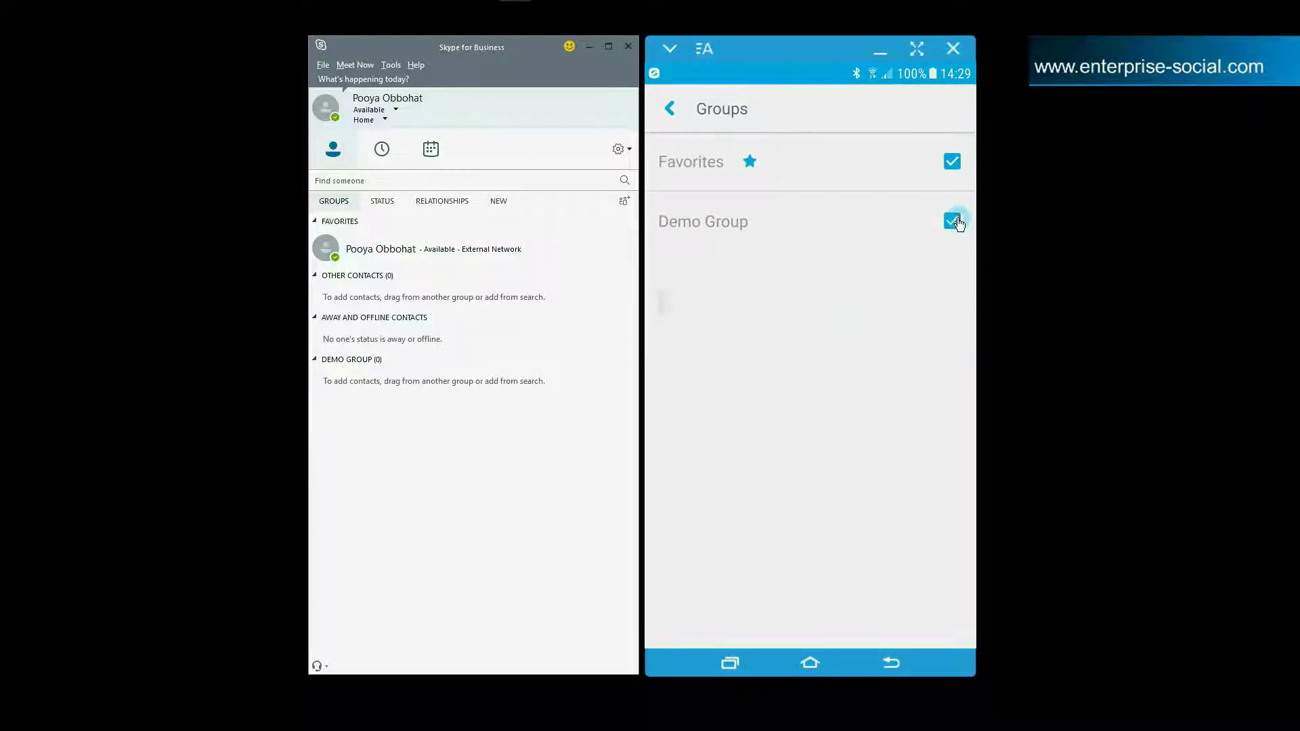
{"action": "left_click", "coordinate": [669, 109]}
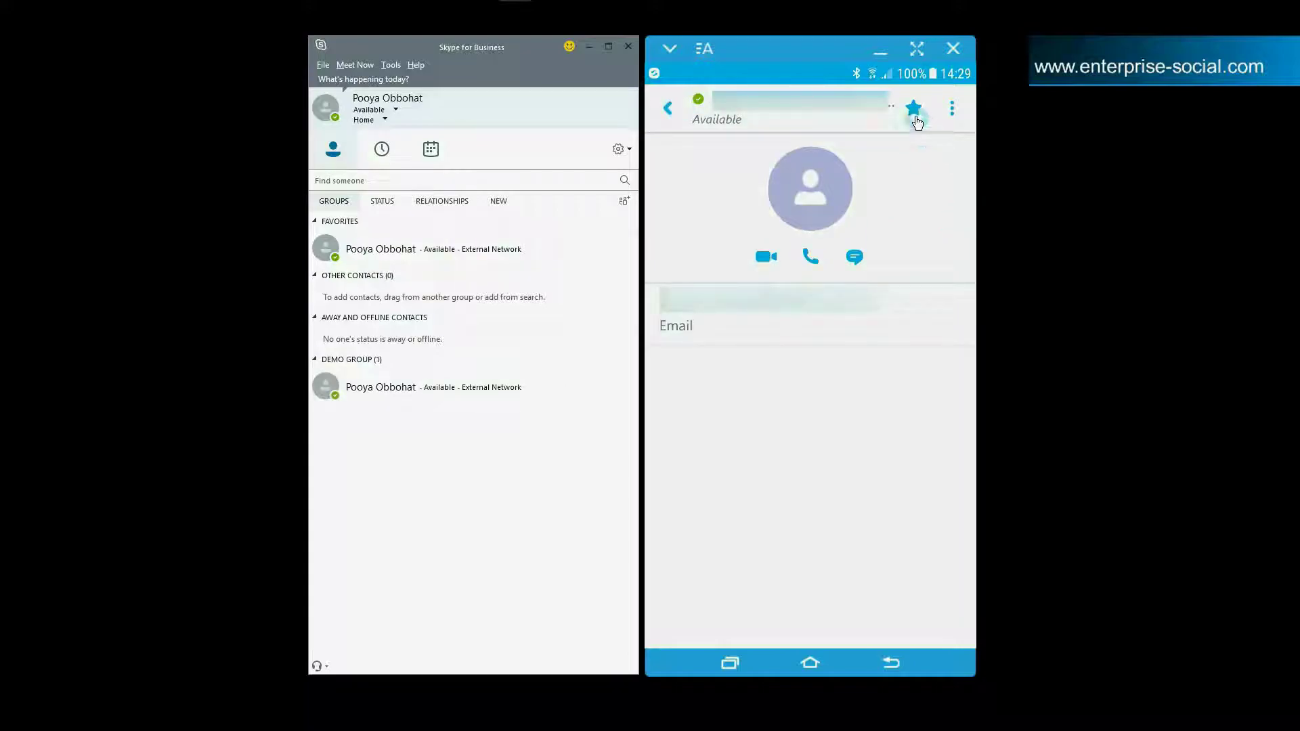
- Change the contact's Favorites membership again and return to the phone's home screen
{"action": "left_click", "coordinate": [947, 109]}
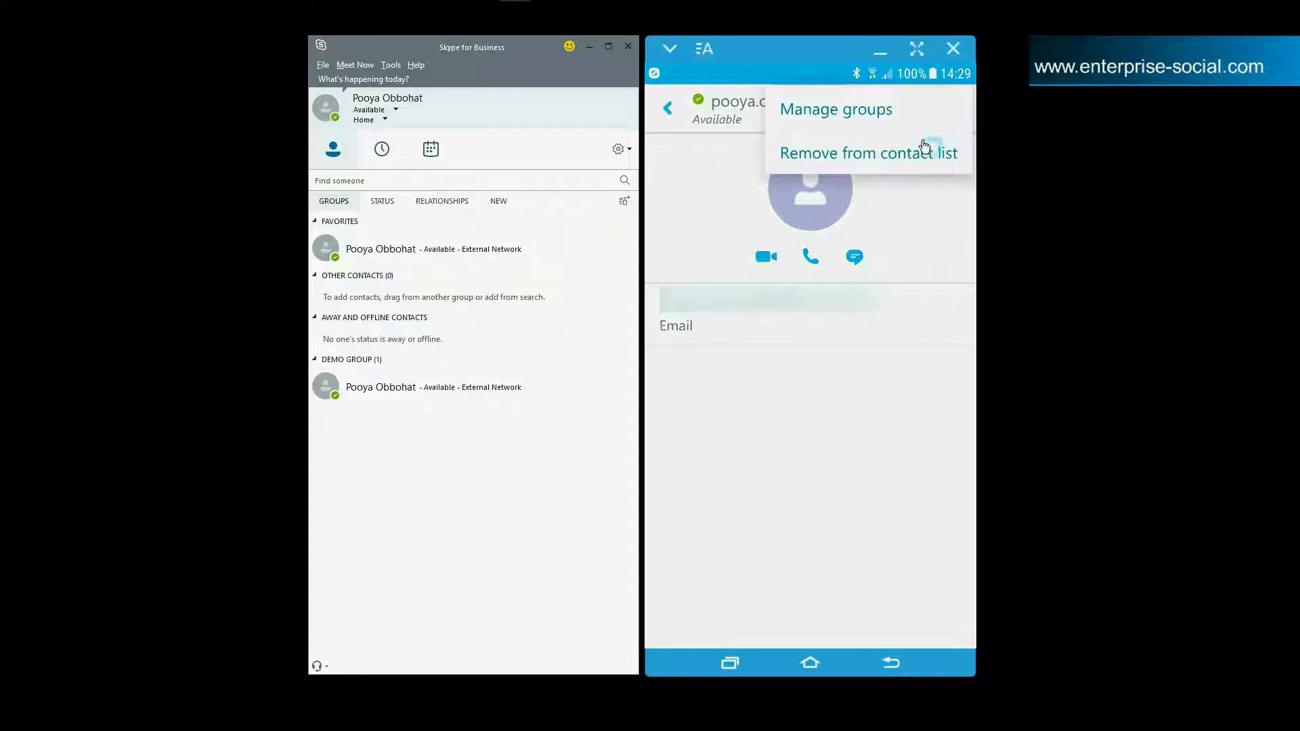
{"action": "left_click", "coordinate": [903, 120]}
{"action": "left_click", "coordinate": [952, 162]}
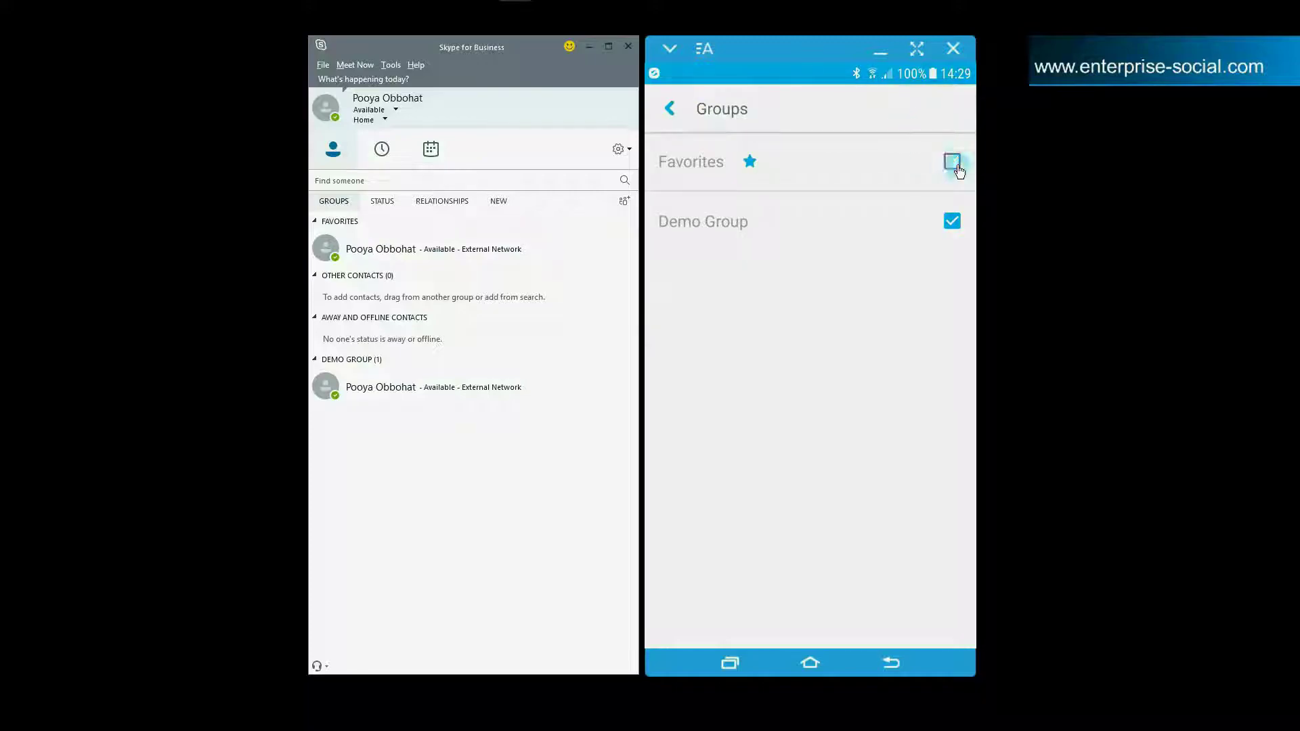
{"action": "left_click", "coordinate": [673, 108]}
{"action": "left_click", "coordinate": [668, 111]}
{"action": "left_click", "coordinate": [668, 119]}
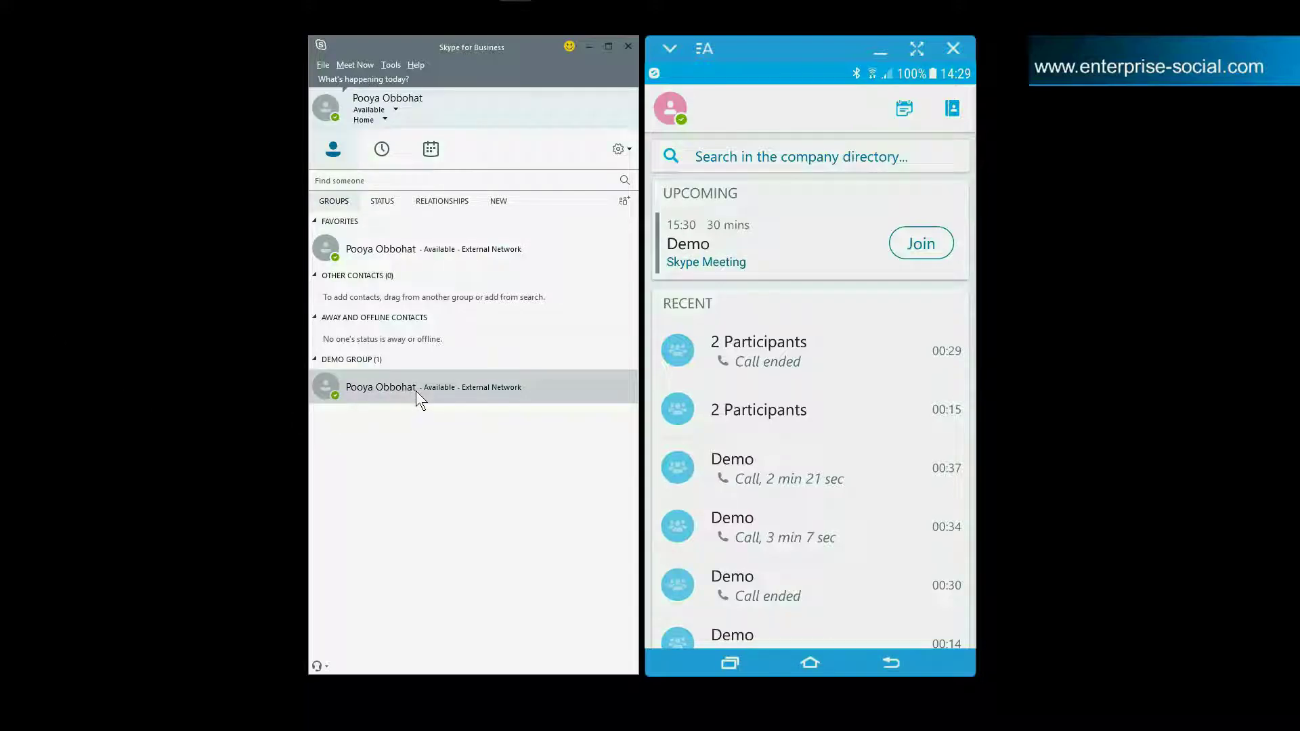
{"action": "mouse_move", "coordinate": [407, 390]}
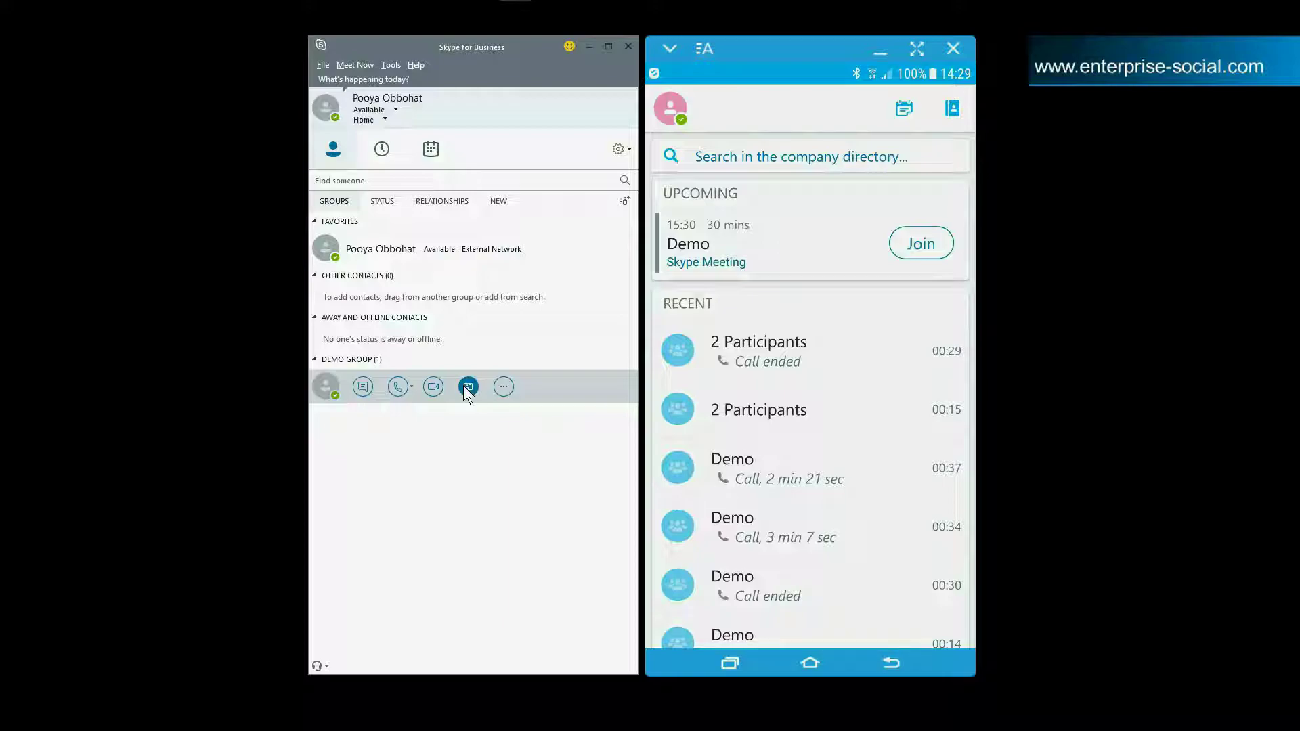
{"action": "left_click", "coordinate": [503, 388]}
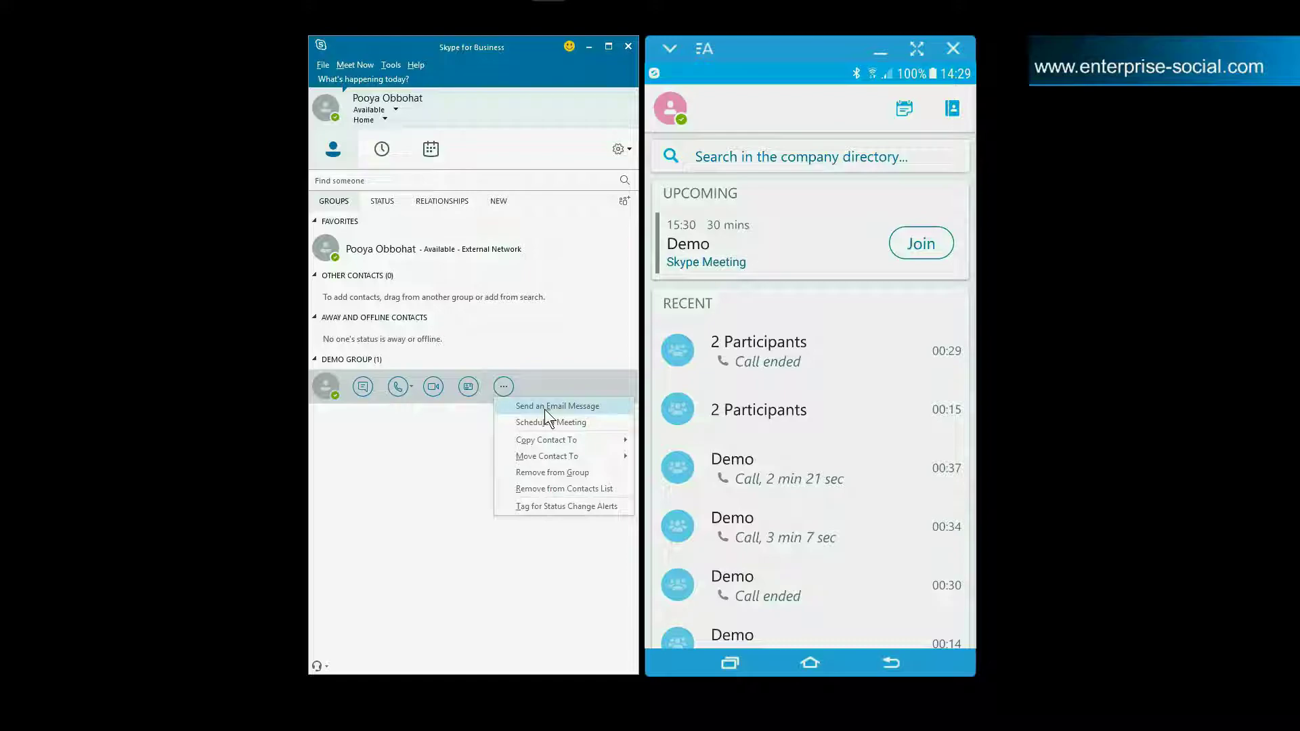
{"action": "left_click", "coordinate": [416, 452]}
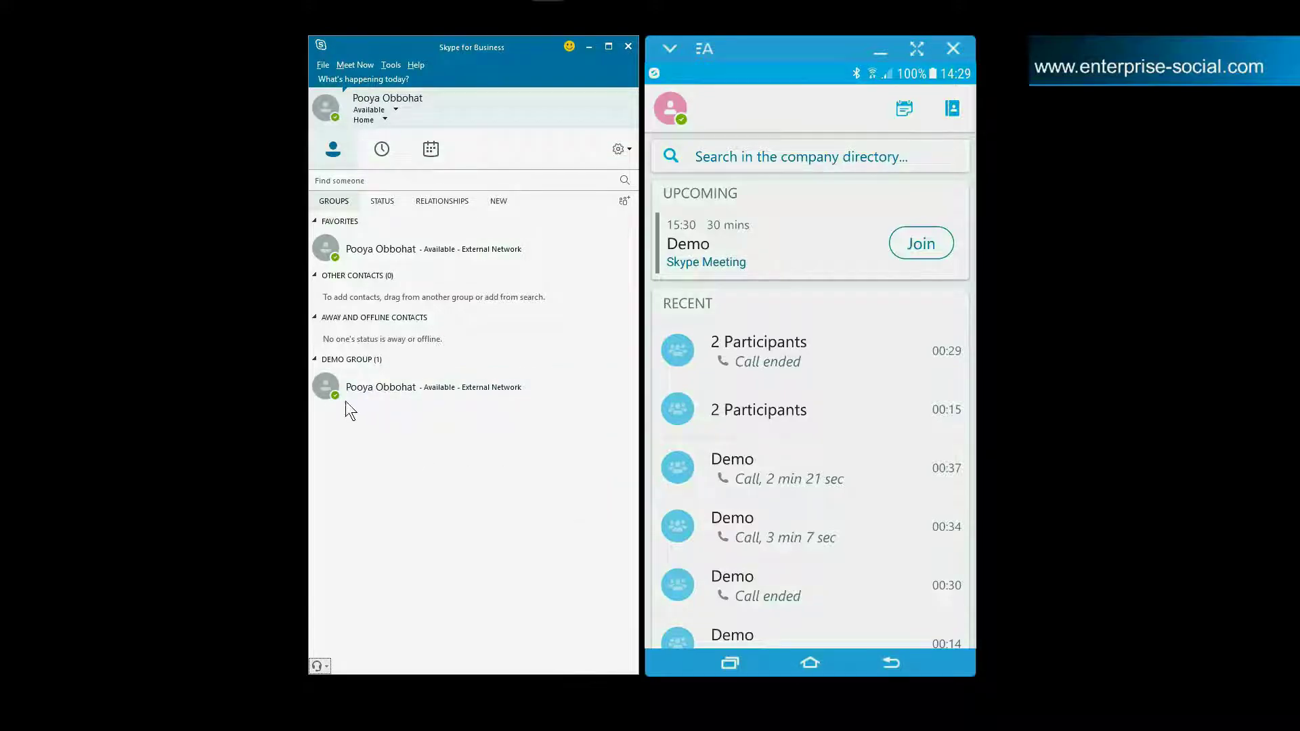
{"action": "right_click", "coordinate": [322, 387]}
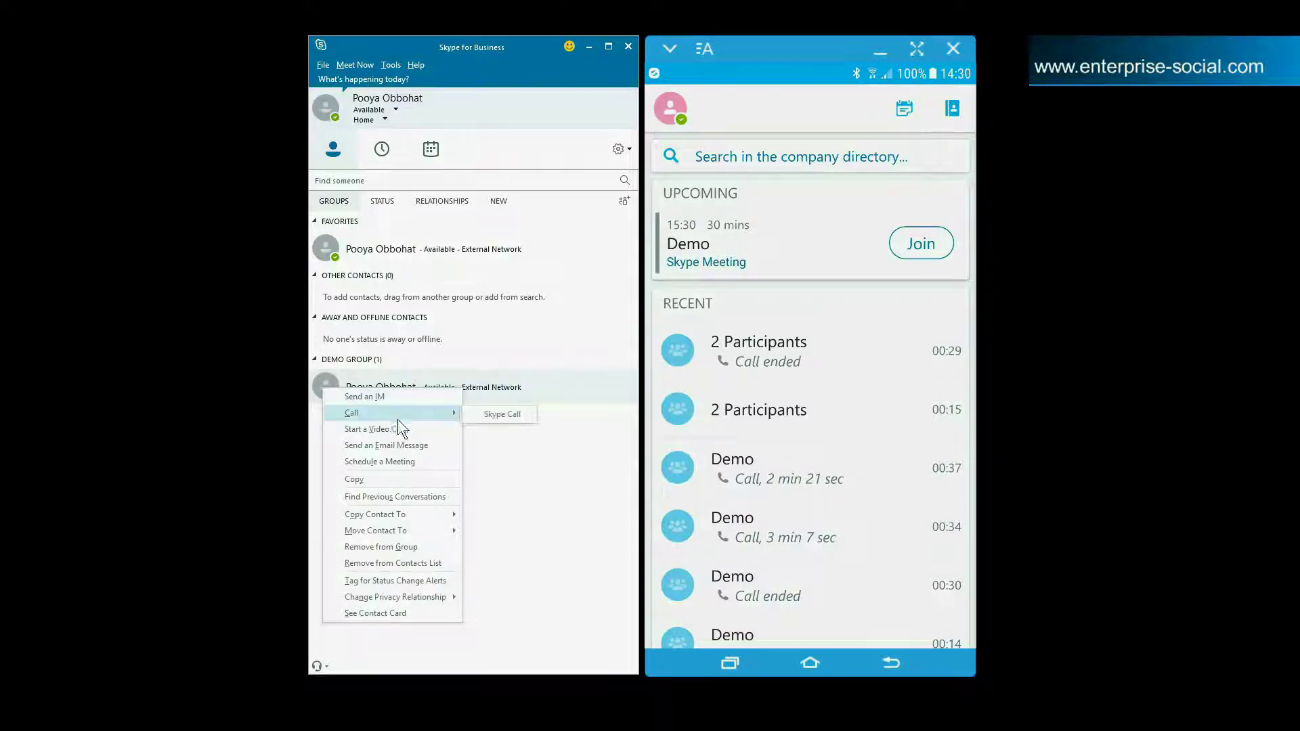
{"action": "left_click", "coordinate": [435, 397]}
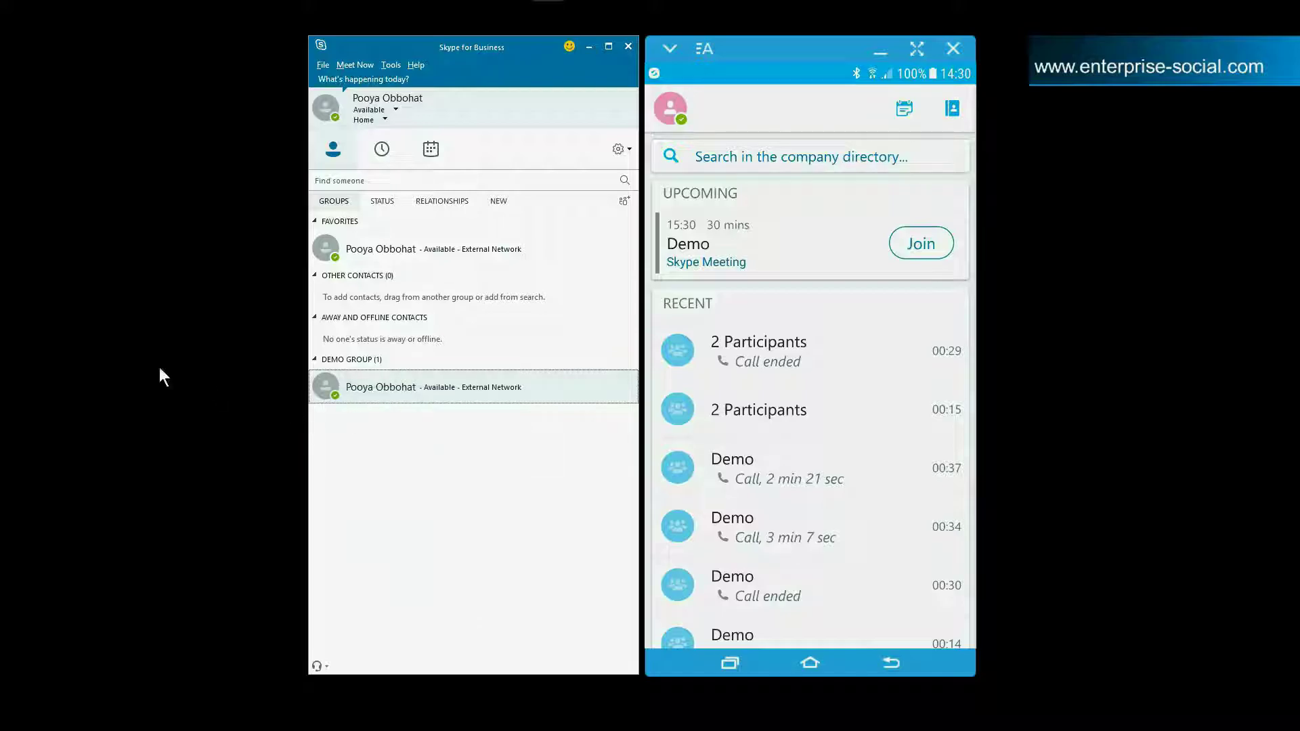
- Centre the conversation window, show the IM pane, and mark the conversation High Priority
{"action": "left_click_drag", "start_coordinate": [66, 143], "coordinate": [676, 120]}
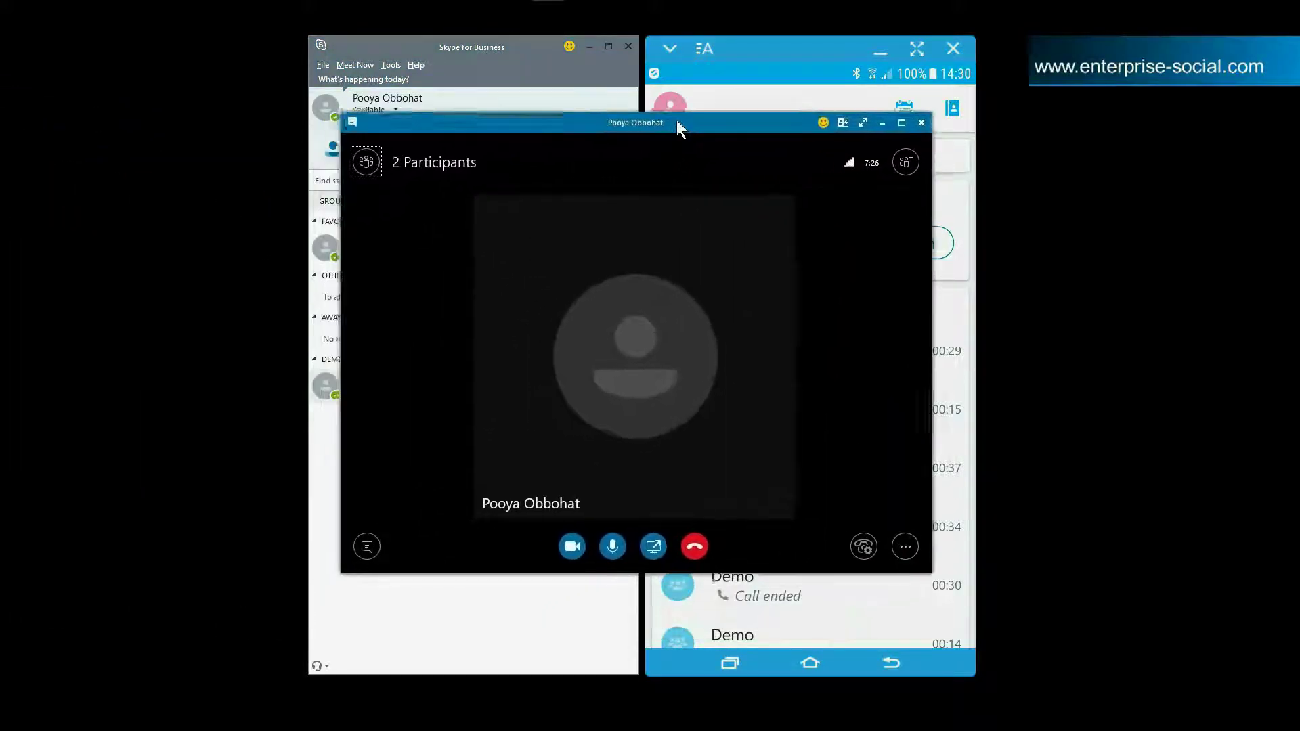
{"action": "left_click", "coordinate": [367, 545]}
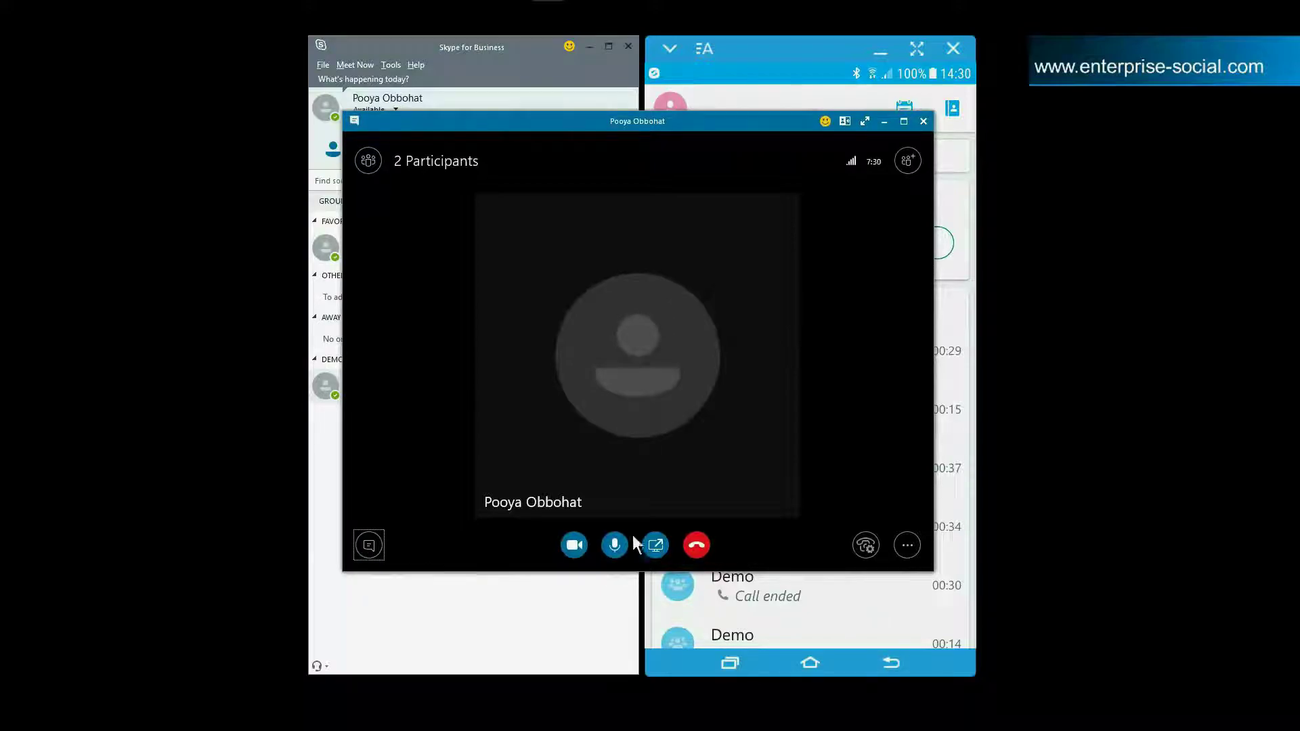
{"action": "left_click", "coordinate": [908, 545]}
{"action": "mouse_move", "coordinate": [875, 442]}
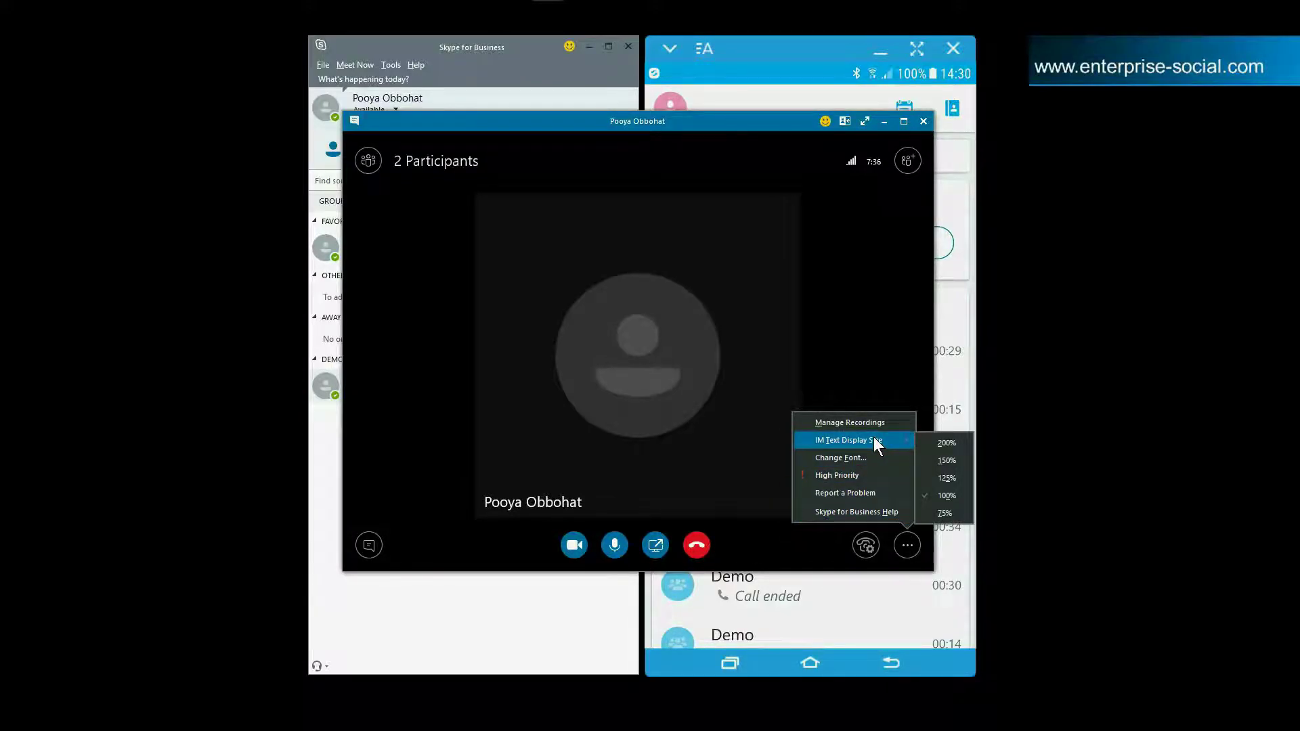
{"action": "left_click", "coordinate": [854, 477]}
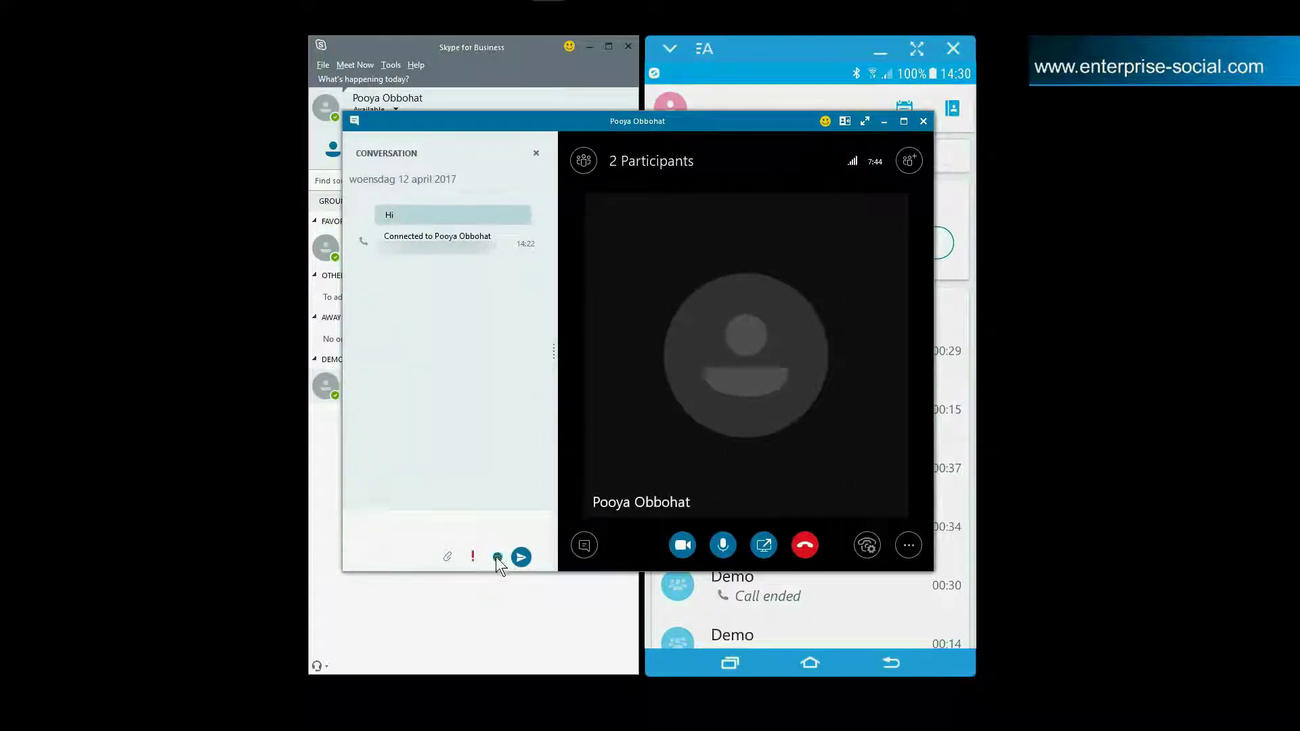
- Show the emoticon picker, then bring up the Add participants invitation
{"action": "left_click", "coordinate": [497, 556]}
{"action": "left_click", "coordinate": [478, 526]}
{"action": "left_click_drag", "start_coordinate": [546, 123], "coordinate": [633, 96]}
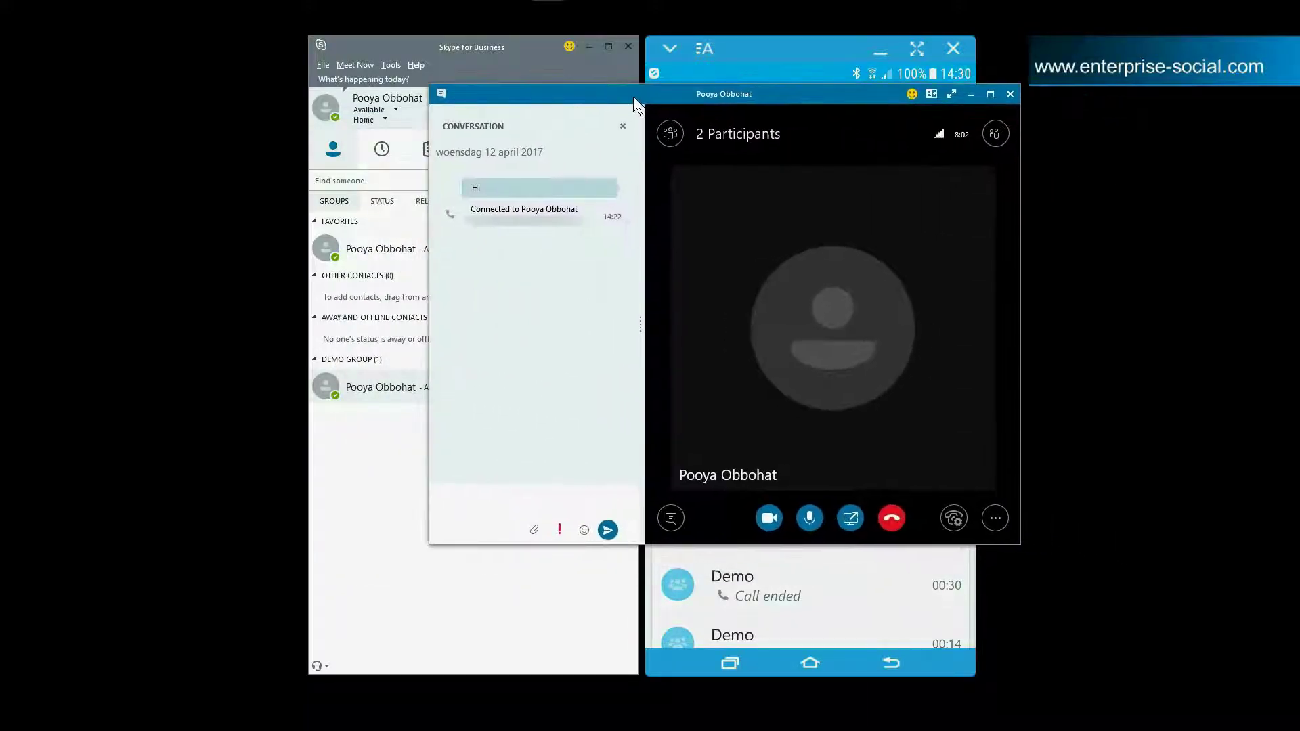
{"action": "left_click", "coordinate": [995, 132]}
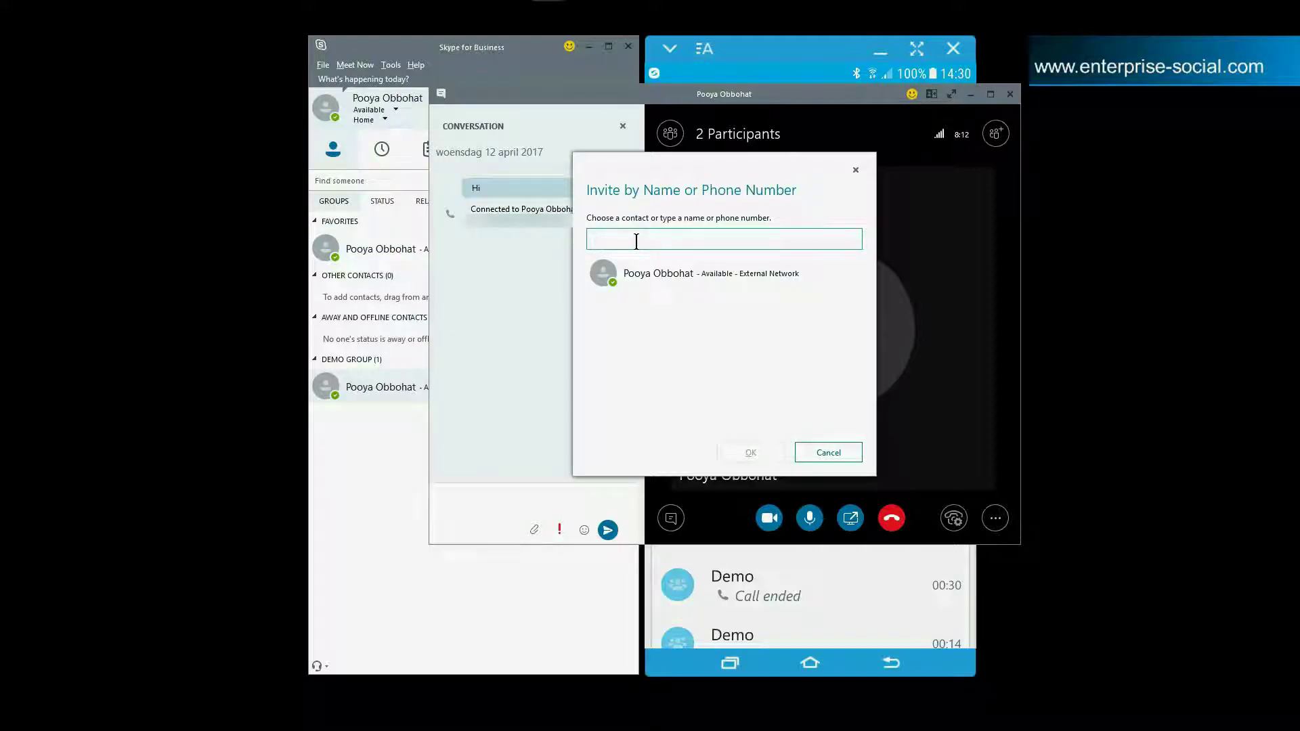
- Cancel the Invite by Name or Phone Number dialog and rearrange the conversation and contact windows
{"action": "left_click", "coordinate": [841, 452]}
{"action": "left_click_drag", "start_coordinate": [759, 97], "coordinate": [685, 110]}
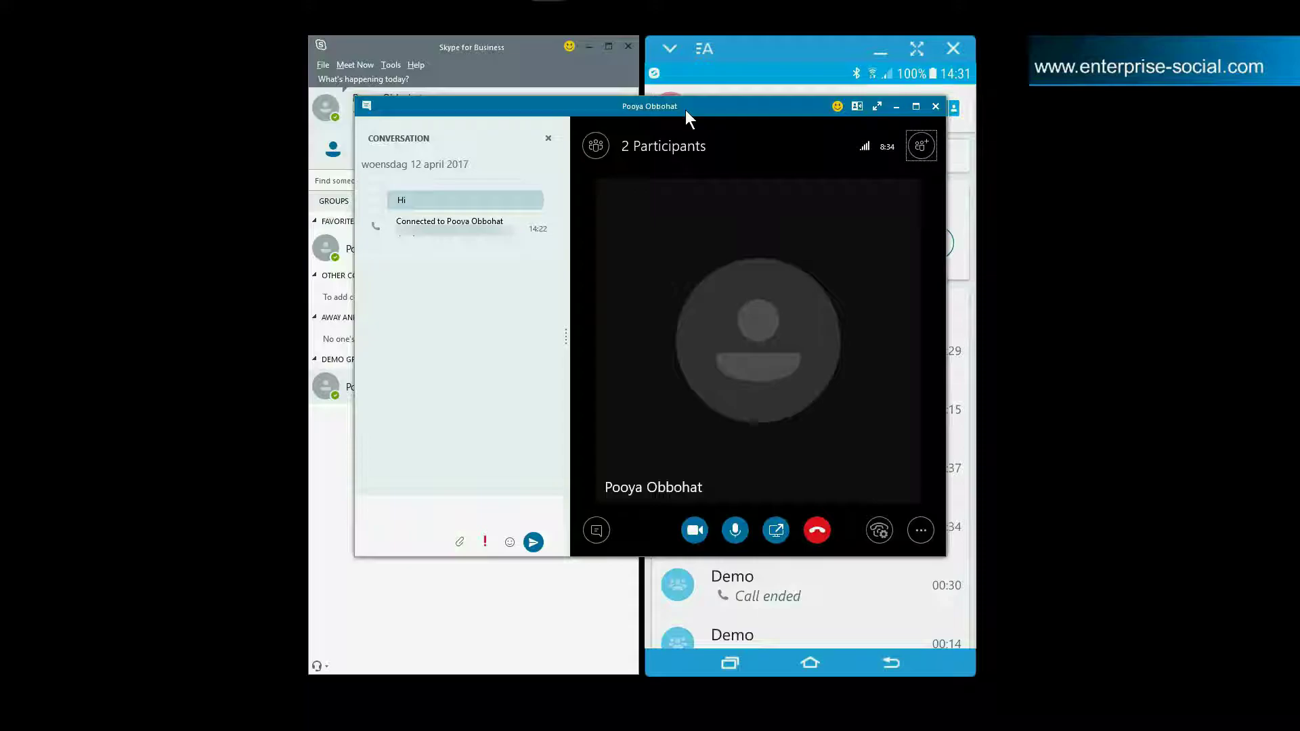
{"action": "left_click_drag", "start_coordinate": [685, 109], "coordinate": [800, 90]}
{"action": "left_click_drag", "start_coordinate": [379, 249], "coordinate": [493, 246]}
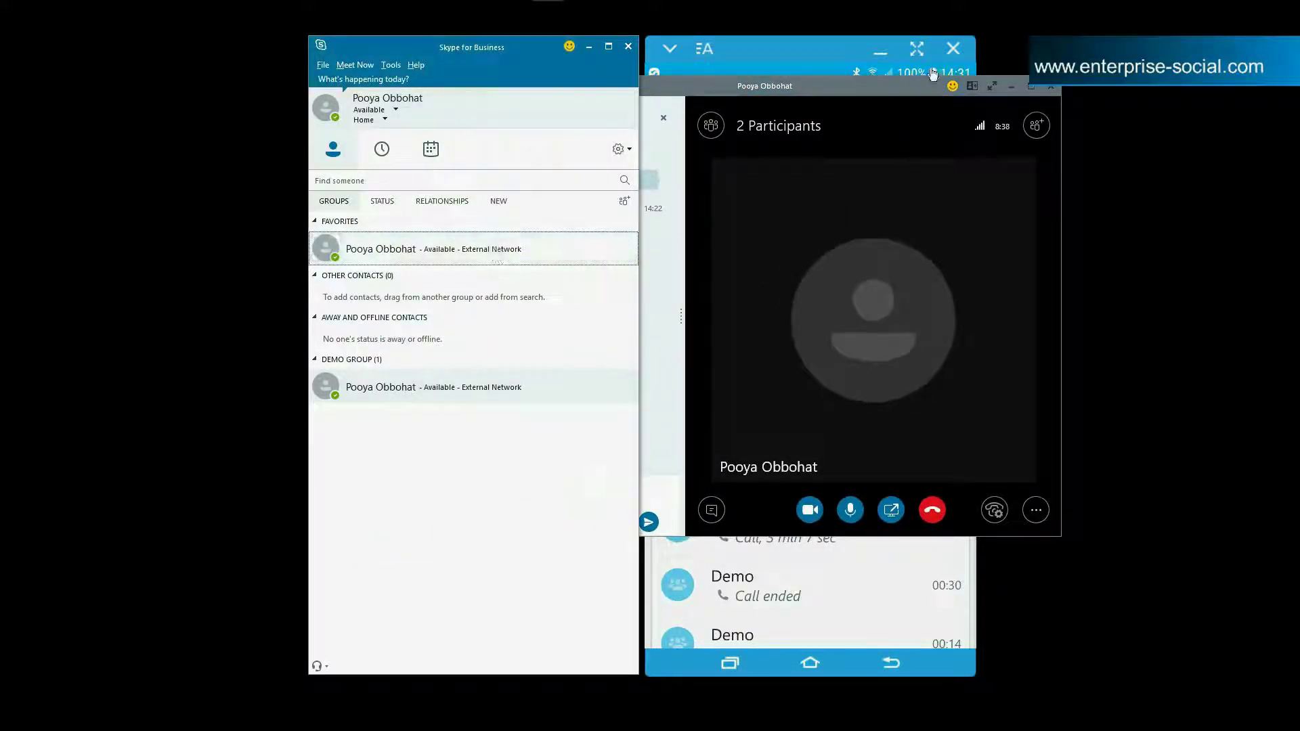
{"action": "left_click_drag", "start_coordinate": [868, 86], "coordinate": [752, 140]}
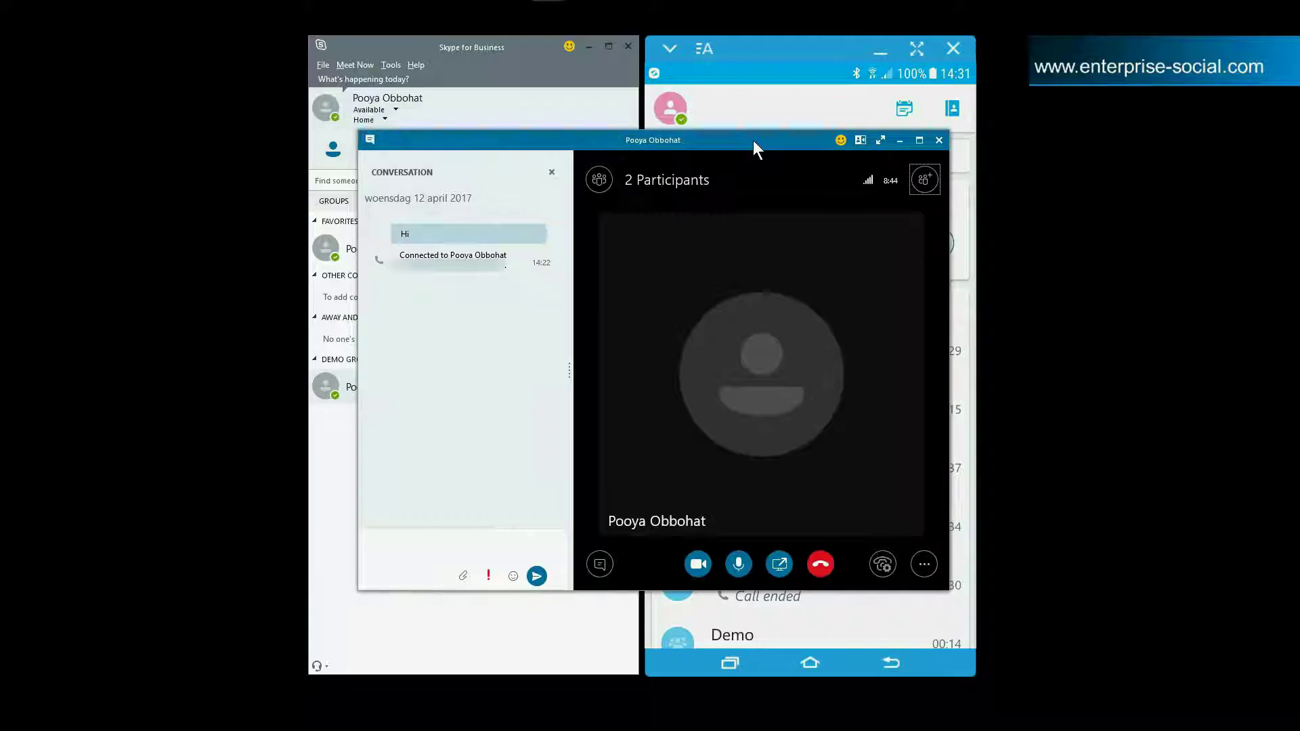
{"action": "left_click_drag", "start_coordinate": [759, 139], "coordinate": [0, 157]}
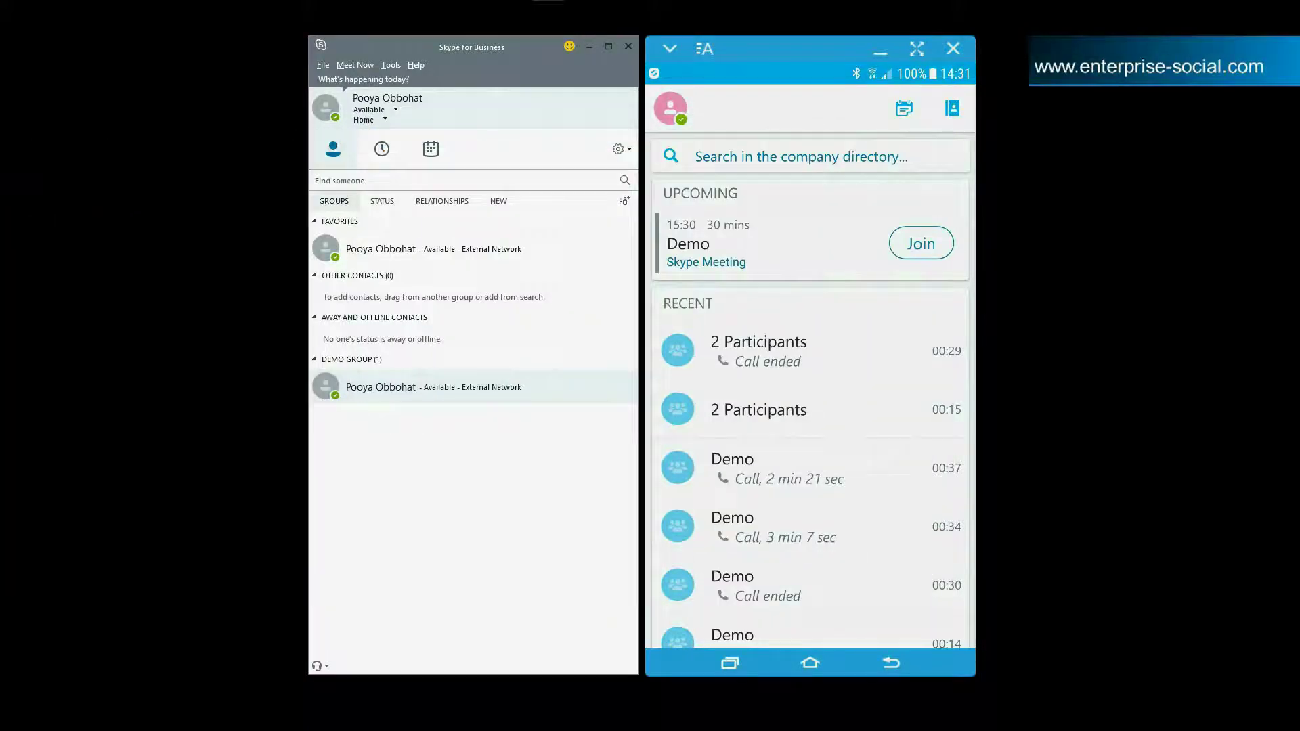
- On the phone, expand Demo Group and start a chat with its contact
{"action": "left_click", "coordinate": [967, 115]}
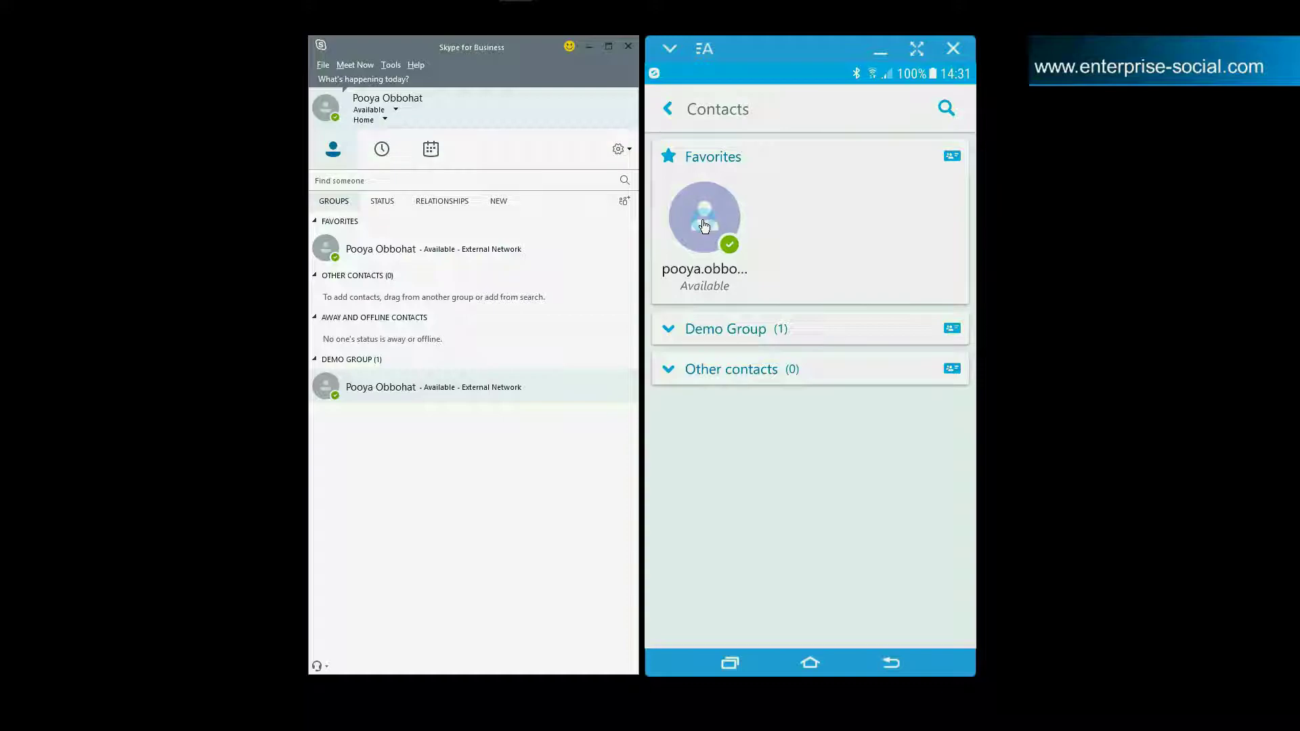
{"action": "left_click", "coordinate": [742, 340]}
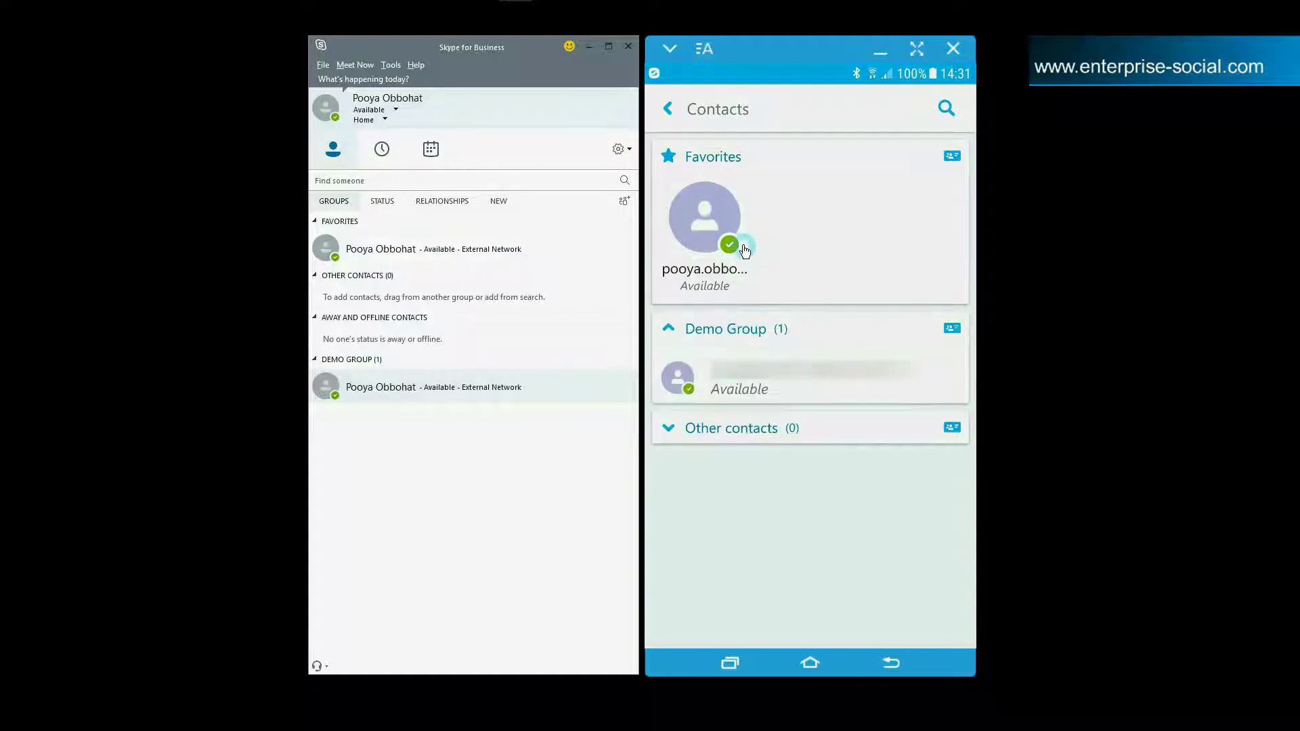
{"action": "left_click", "coordinate": [739, 365]}
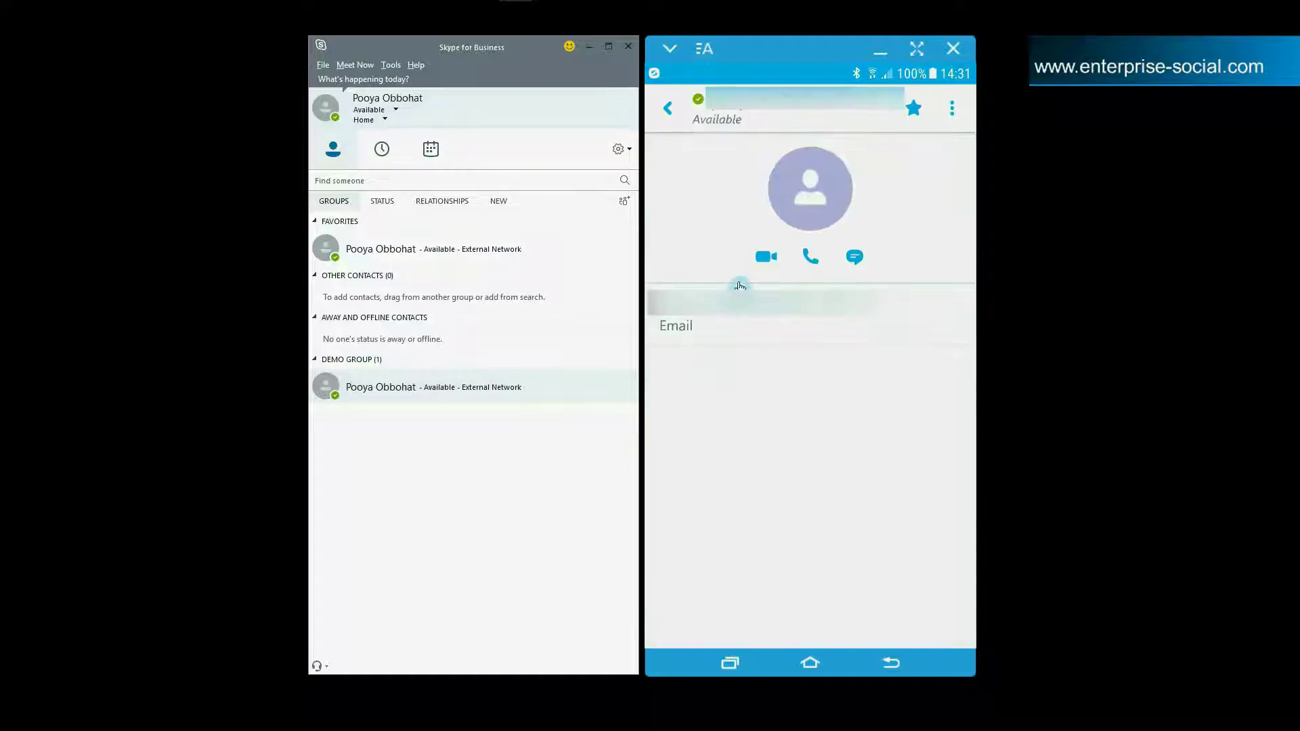
{"action": "left_click", "coordinate": [855, 258]}
- Look through the chat's emoticons and conversation options, then return to the home screen
{"action": "left_click", "coordinate": [806, 623]}
{"action": "left_click", "coordinate": [915, 623]}
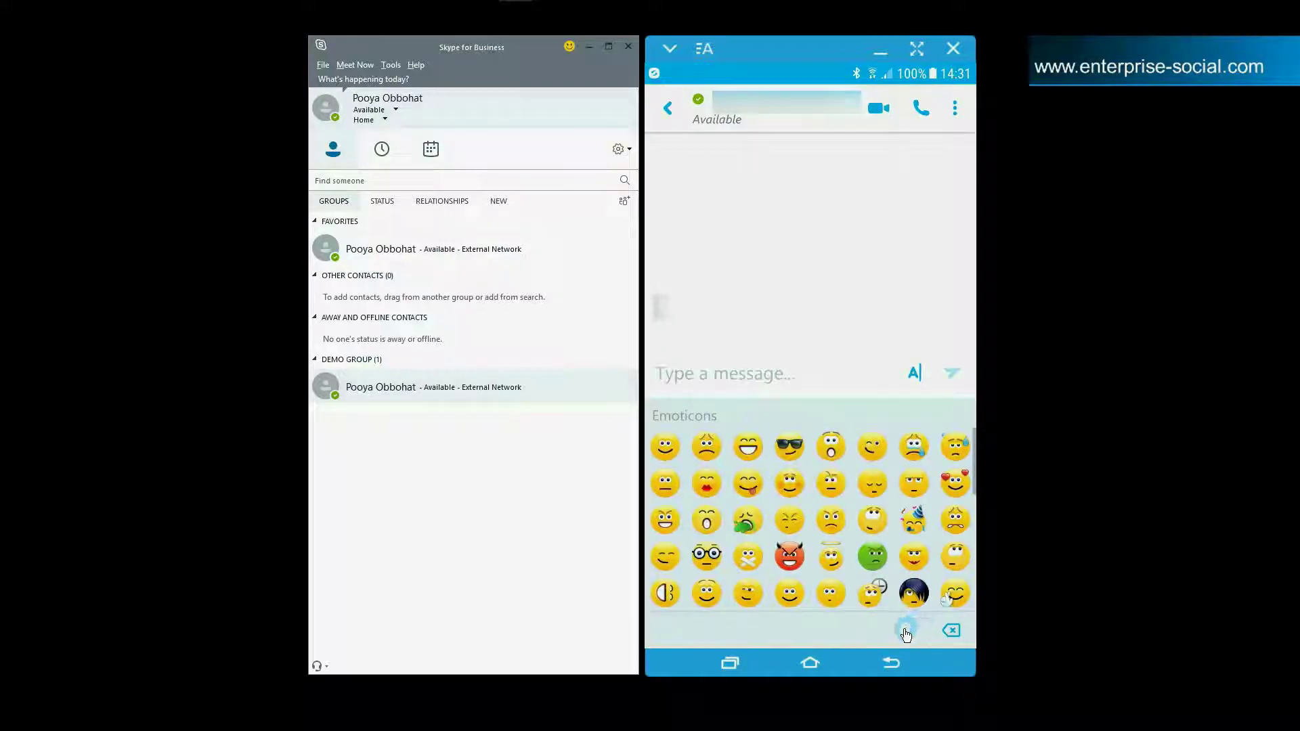
{"action": "left_click", "coordinate": [949, 372]}
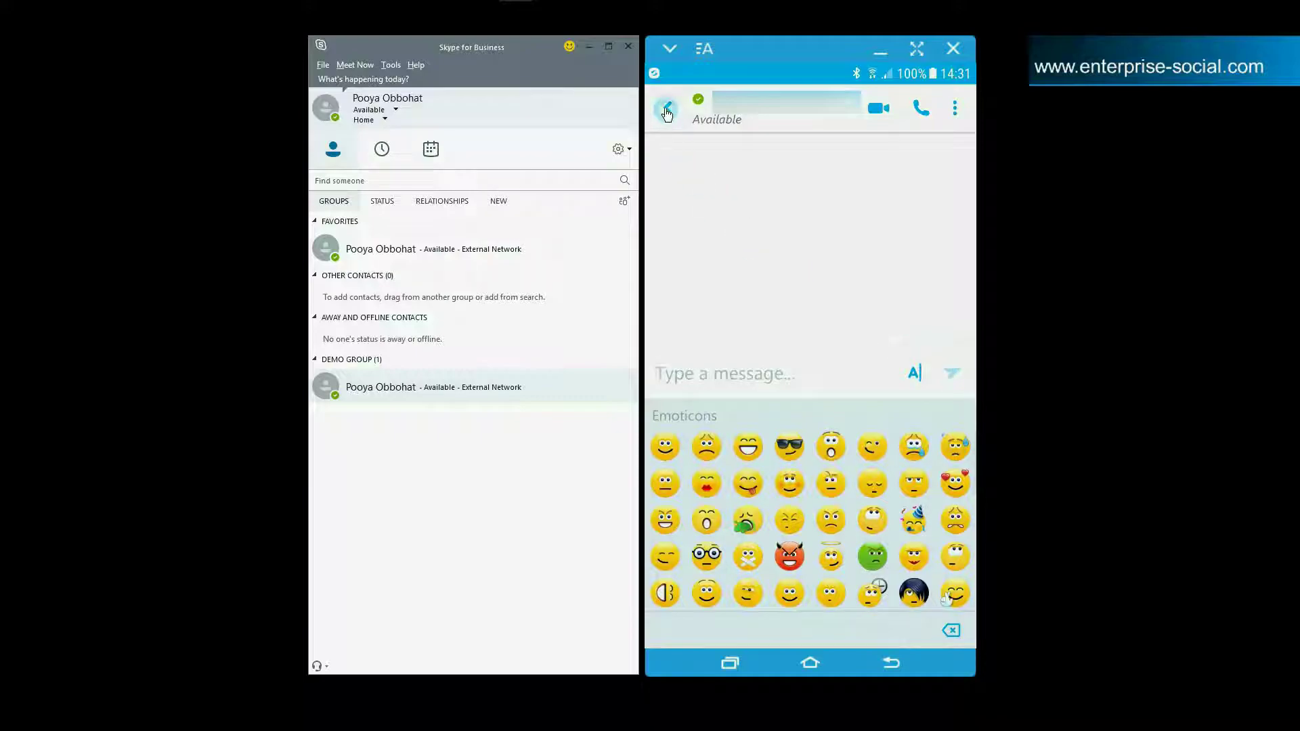
{"action": "left_click", "coordinate": [925, 116]}
{"action": "left_click", "coordinate": [957, 106]}
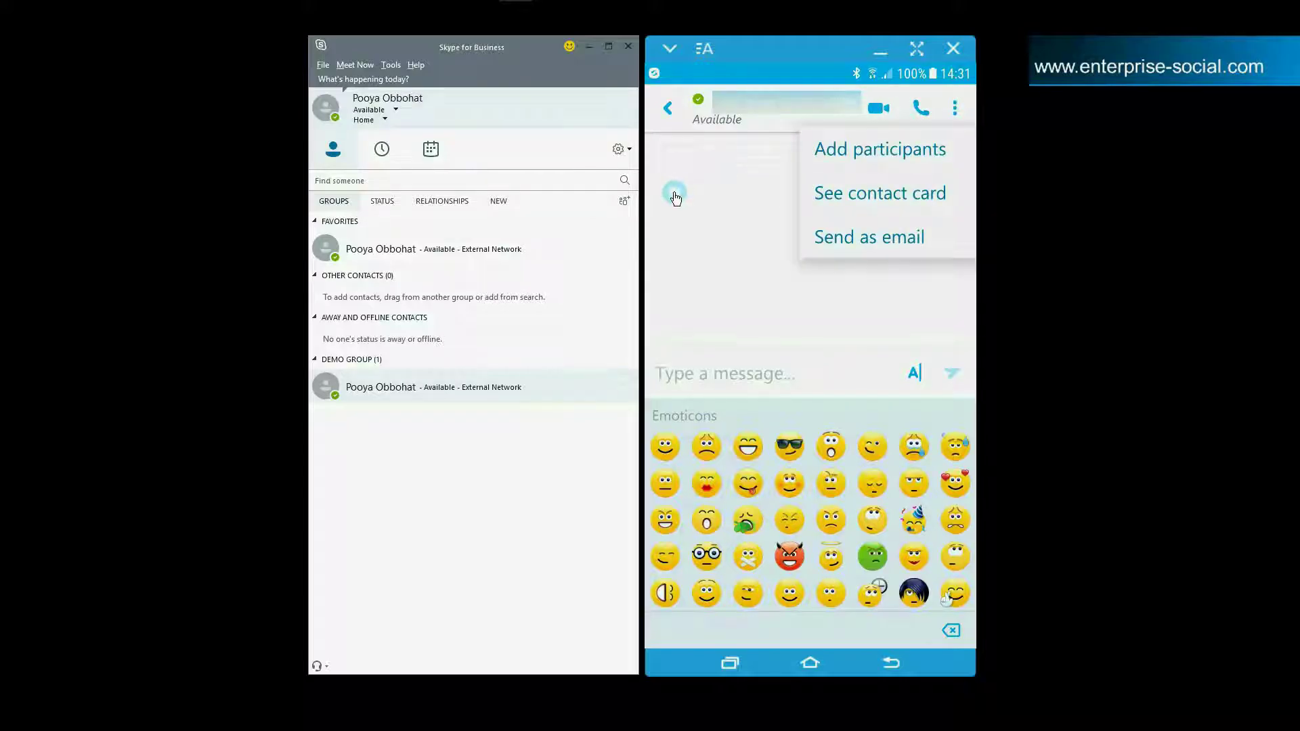
{"action": "left_click", "coordinate": [671, 106]}
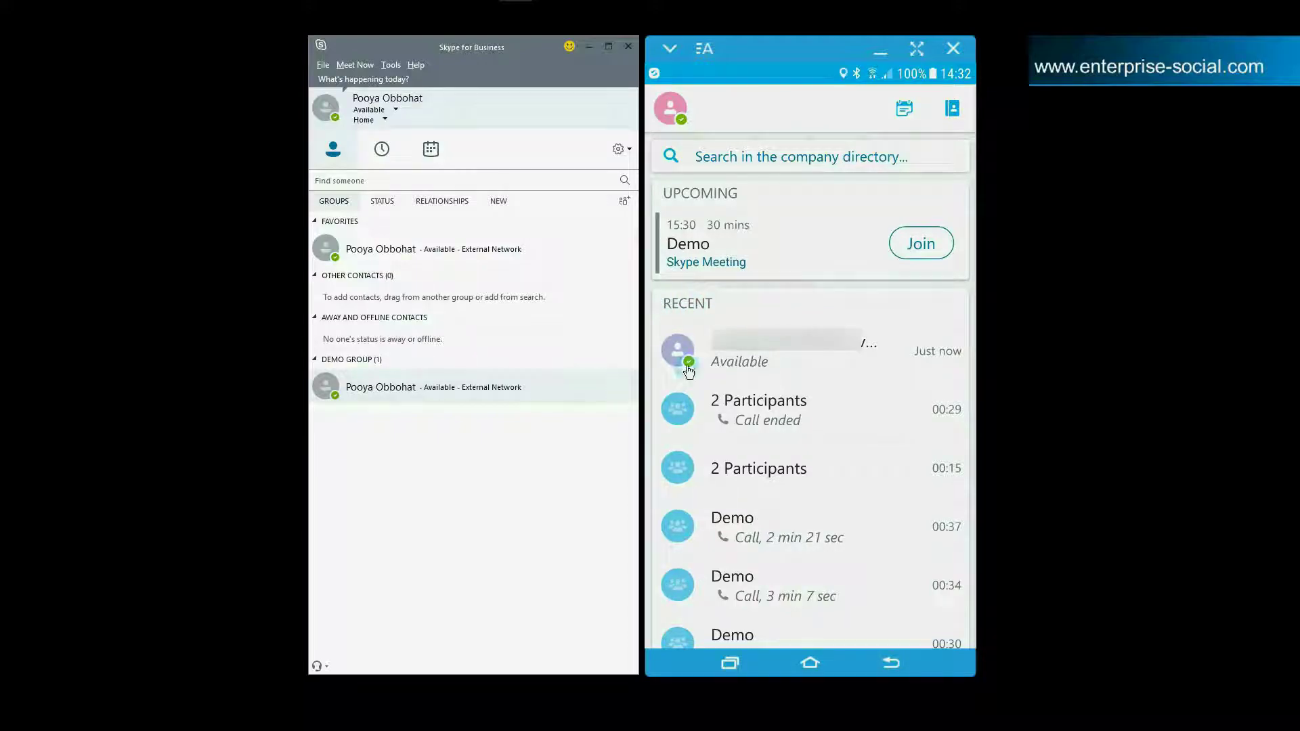
- Tag the Demo Group contact for Status Change Alerts and dismiss their now-available pop-up
{"action": "right_click", "coordinate": [536, 382]}
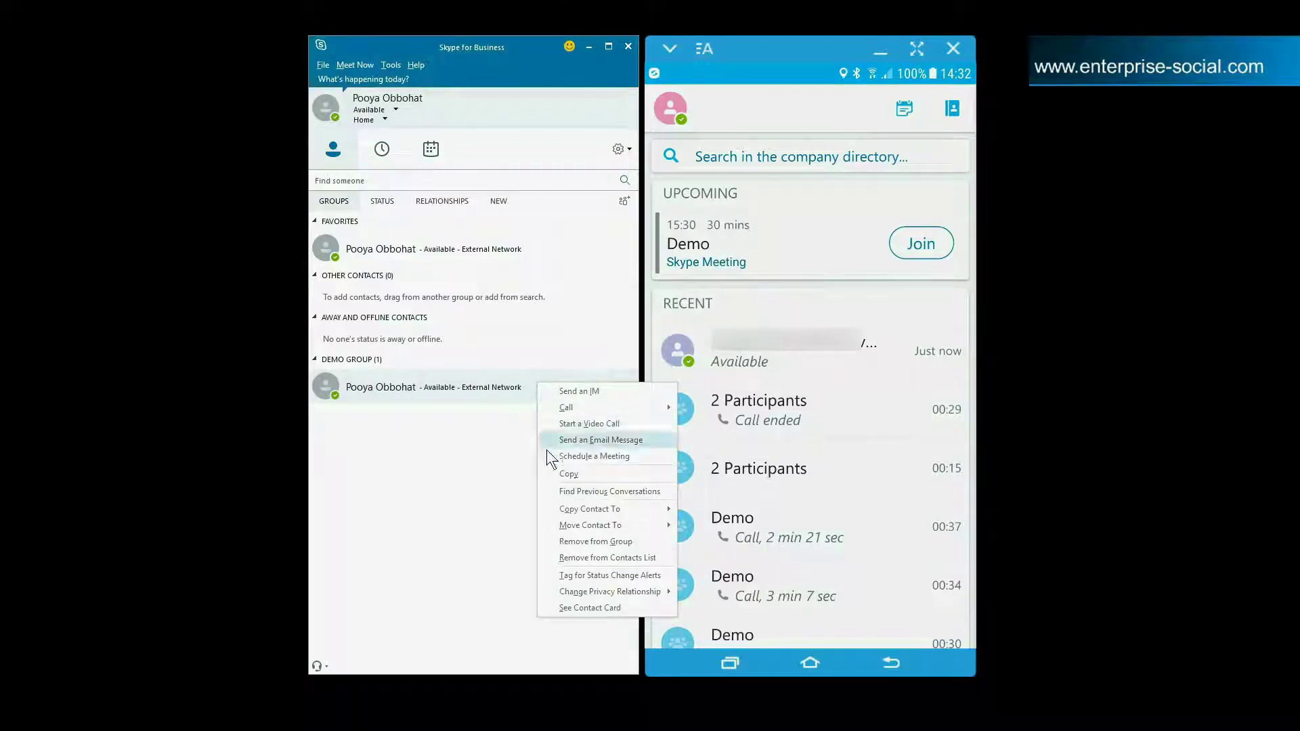
{"action": "mouse_move", "coordinate": [585, 592]}
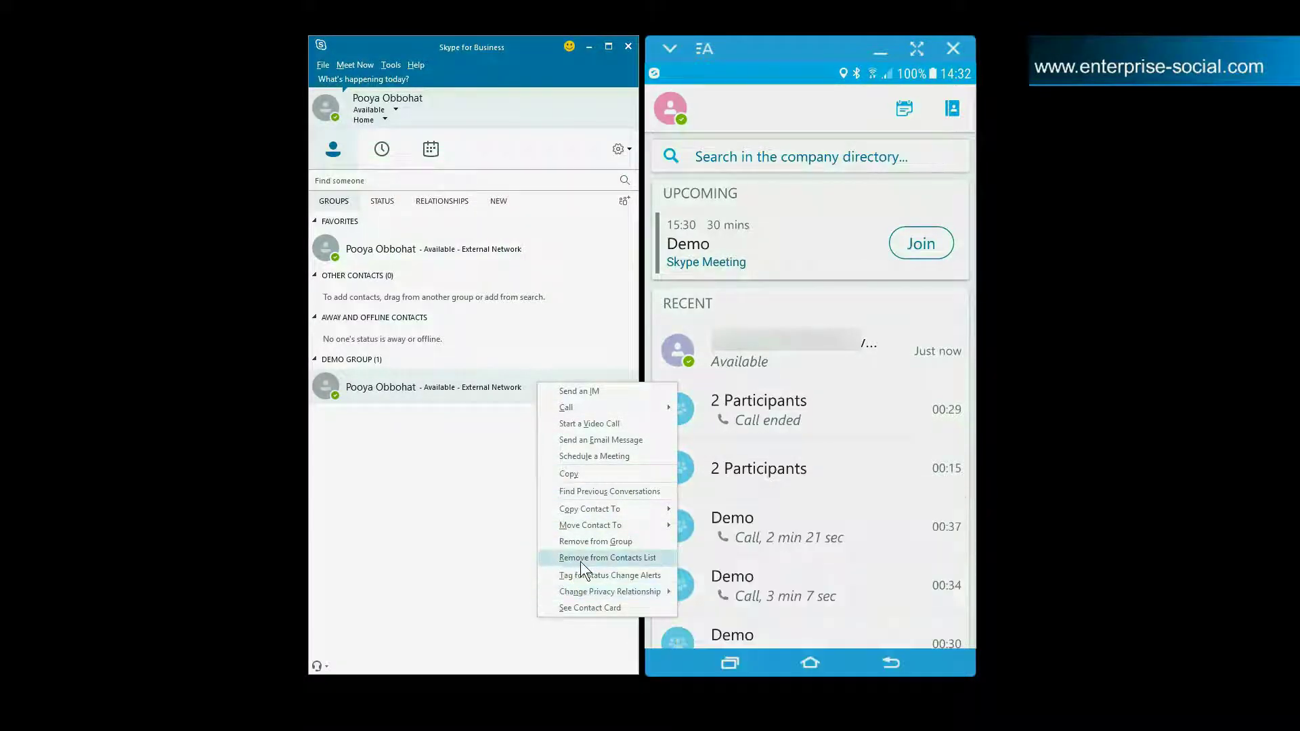
{"action": "key", "text": "Escape"}
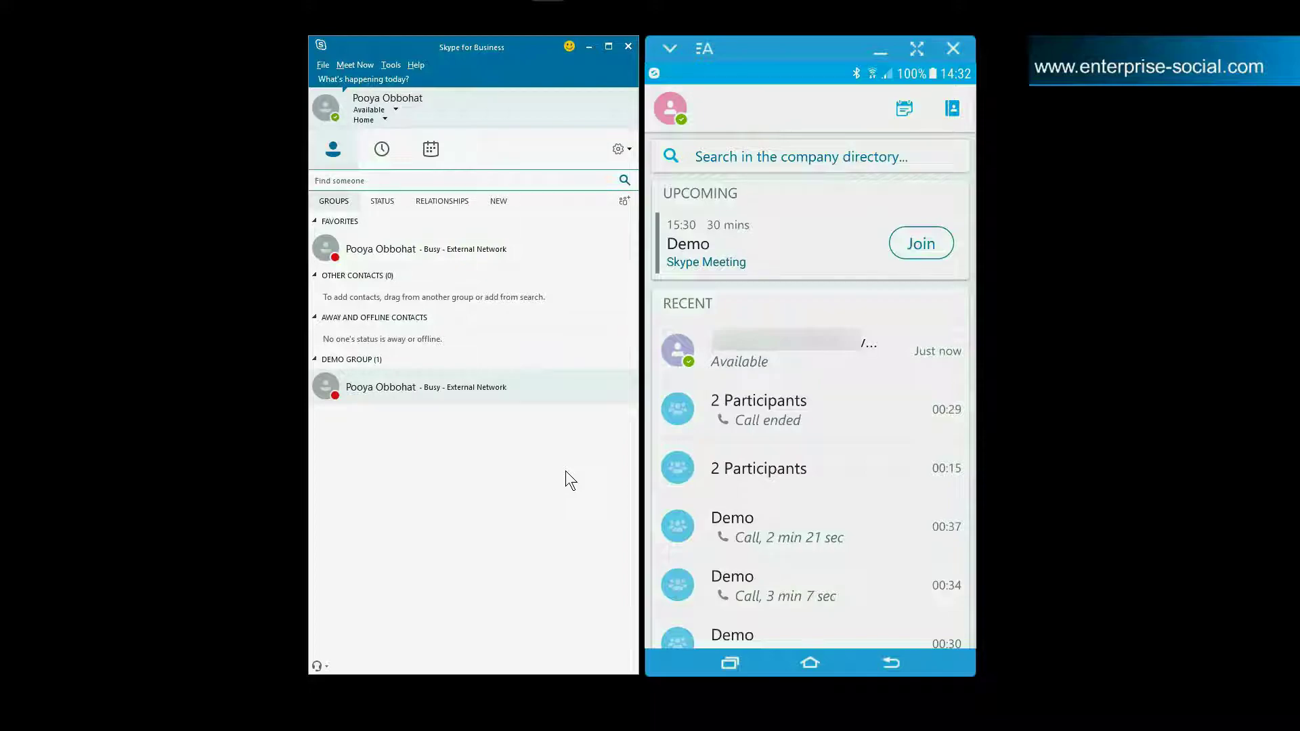
{"action": "right_click", "coordinate": [465, 396]}
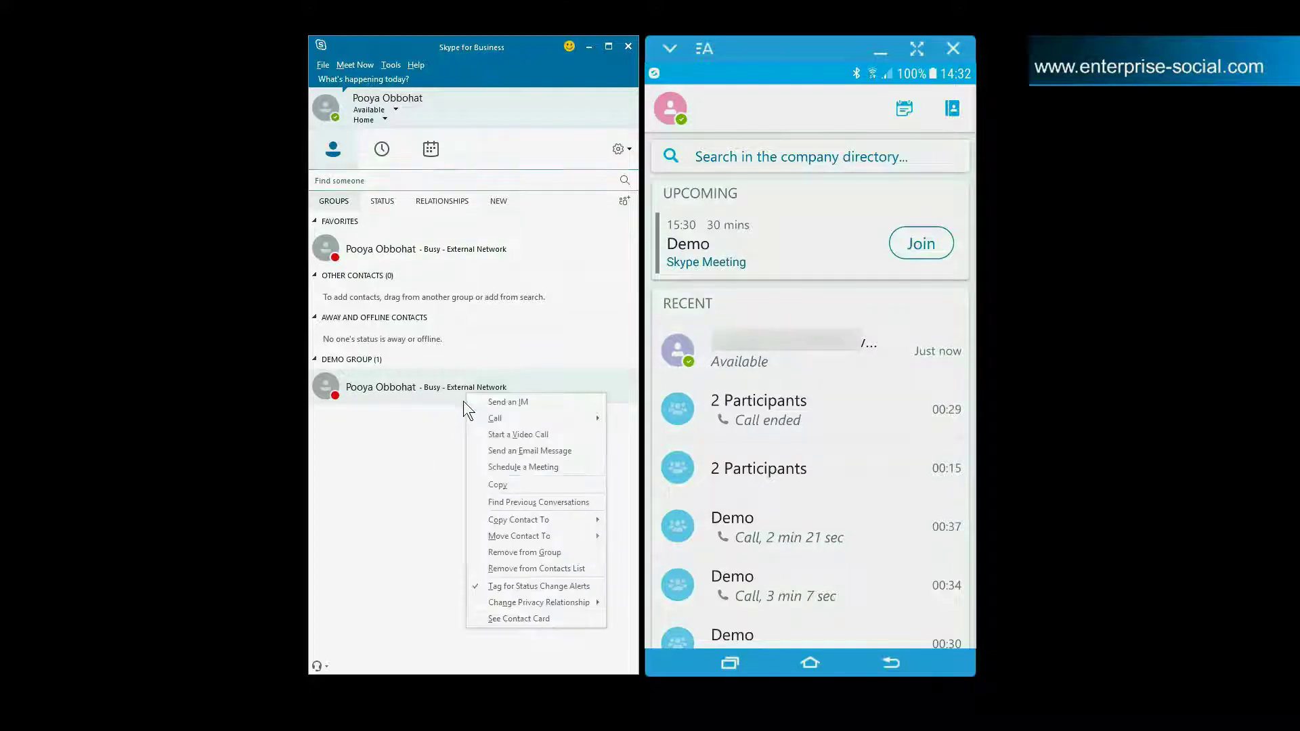
{"action": "left_click", "coordinate": [546, 586]}
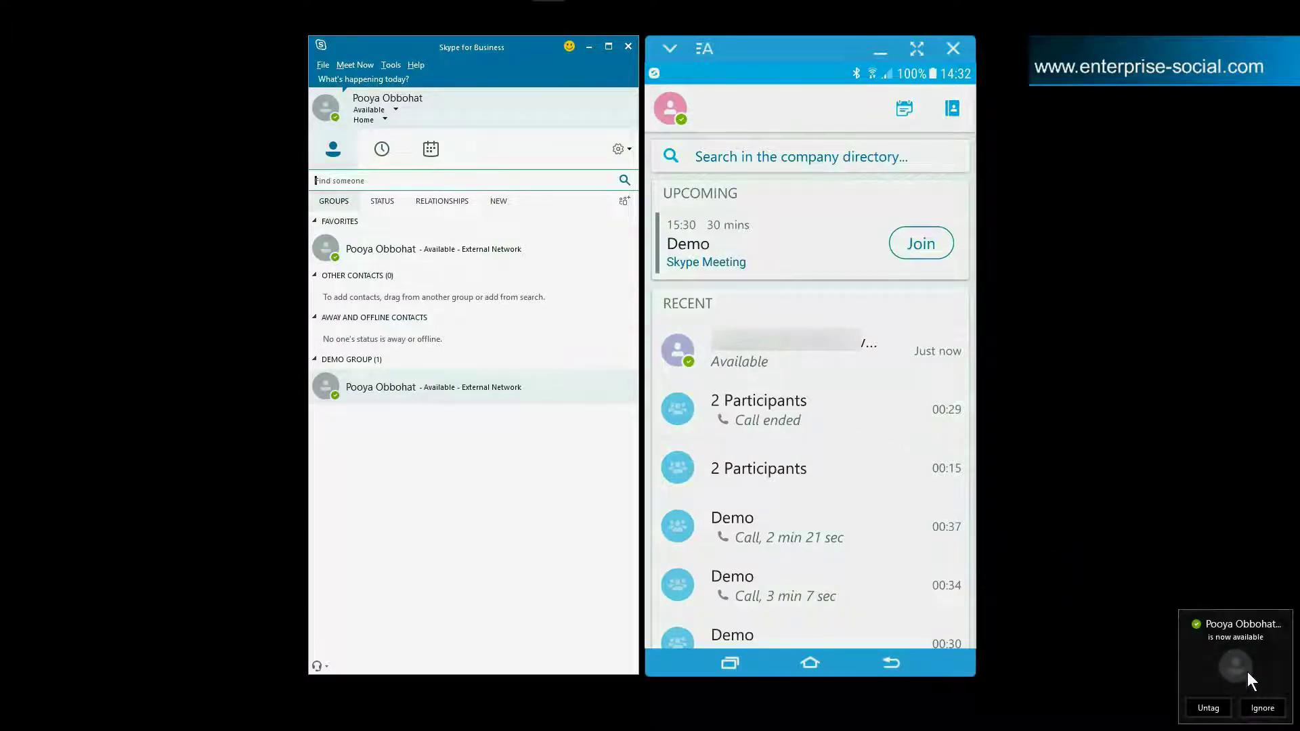
{"action": "left_click", "coordinate": [1208, 708]}
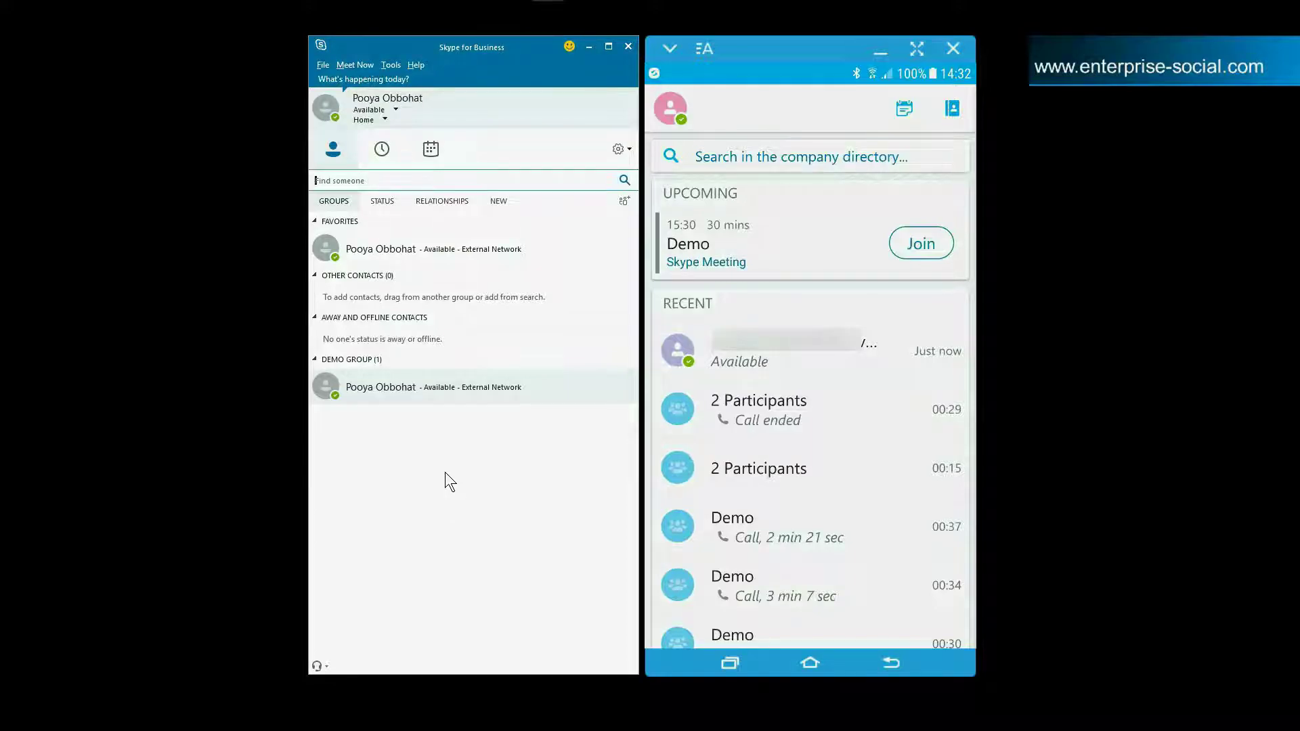
- Centre the call window, close the Conversation pane, and share your whole desktop
{"action": "left_click_drag", "start_coordinate": [176, 182], "coordinate": [627, 166]}
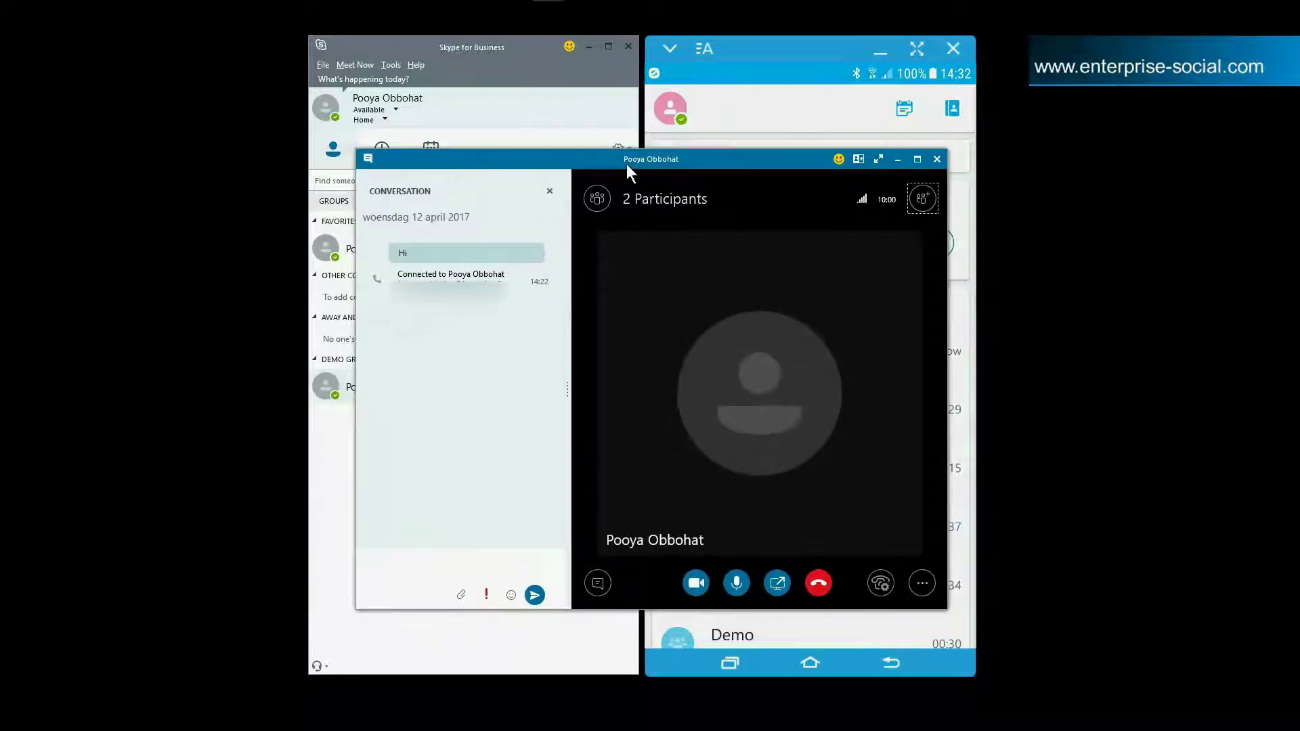
{"action": "left_click", "coordinate": [549, 191]}
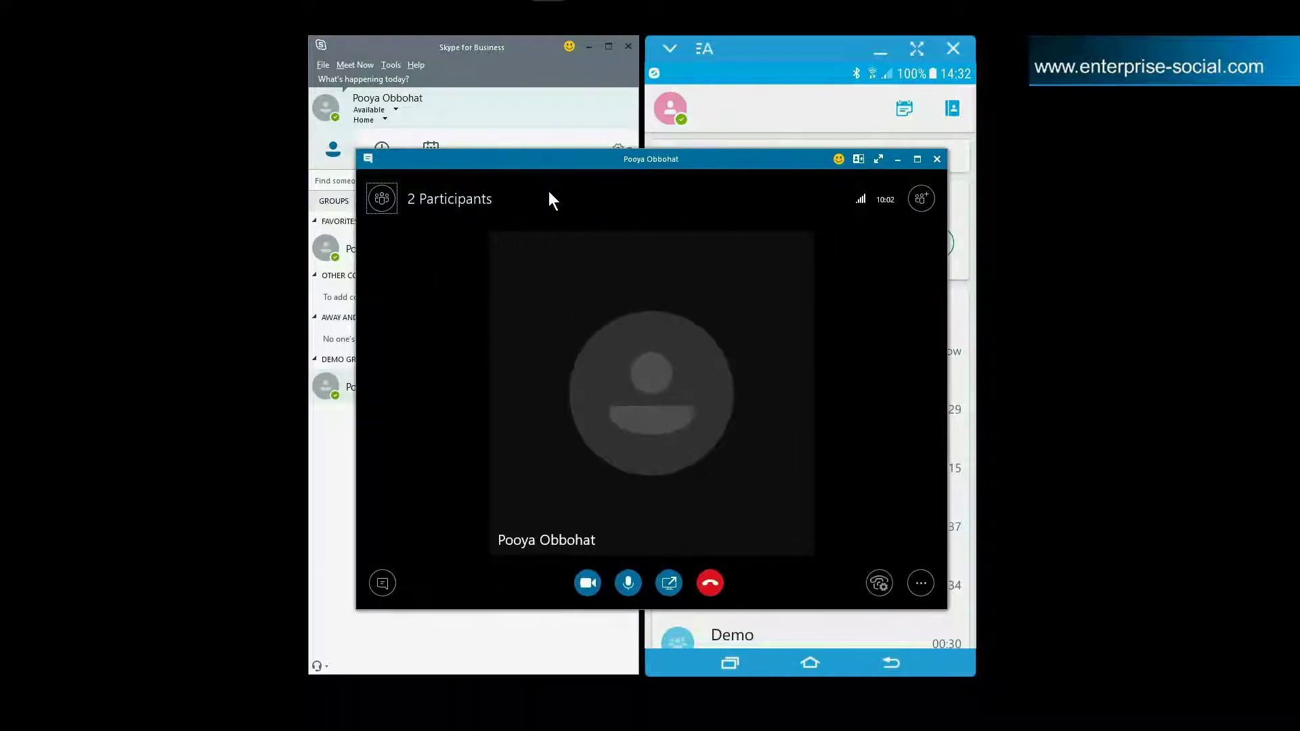
{"action": "left_click", "coordinate": [666, 585]}
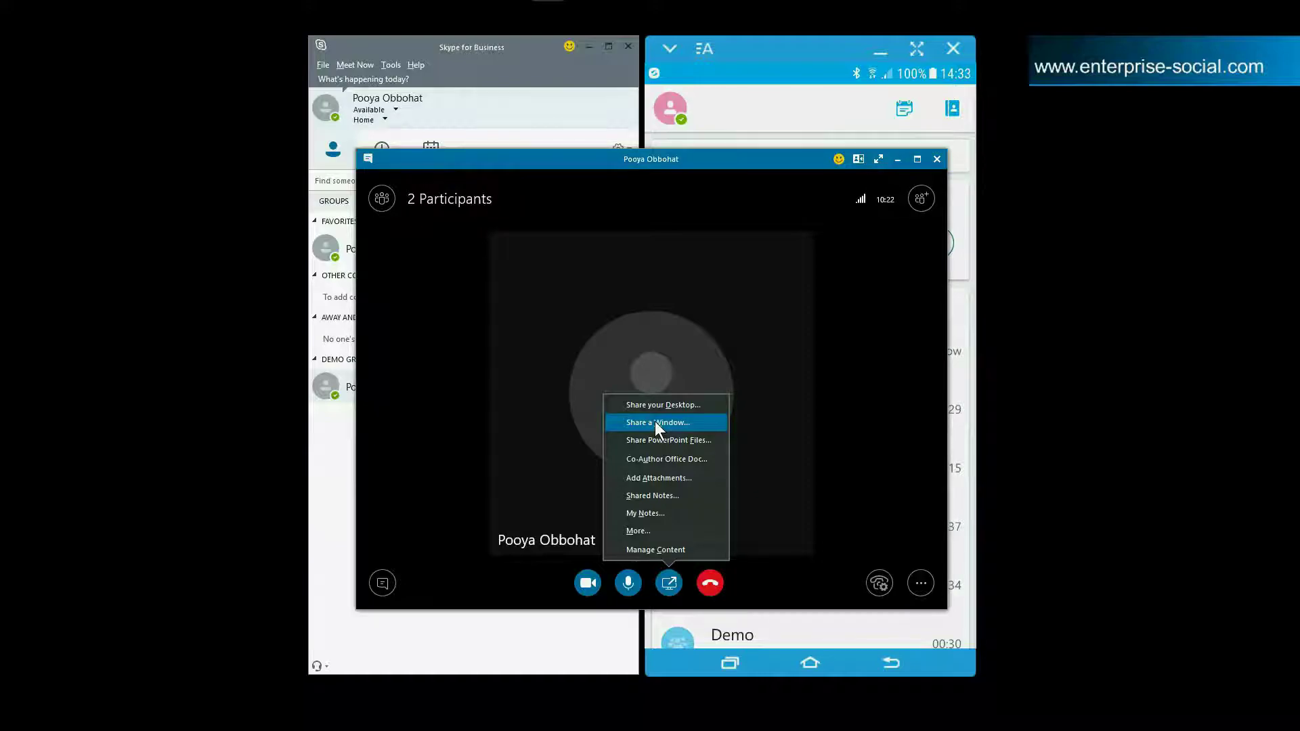
{"action": "left_click", "coordinate": [697, 409]}
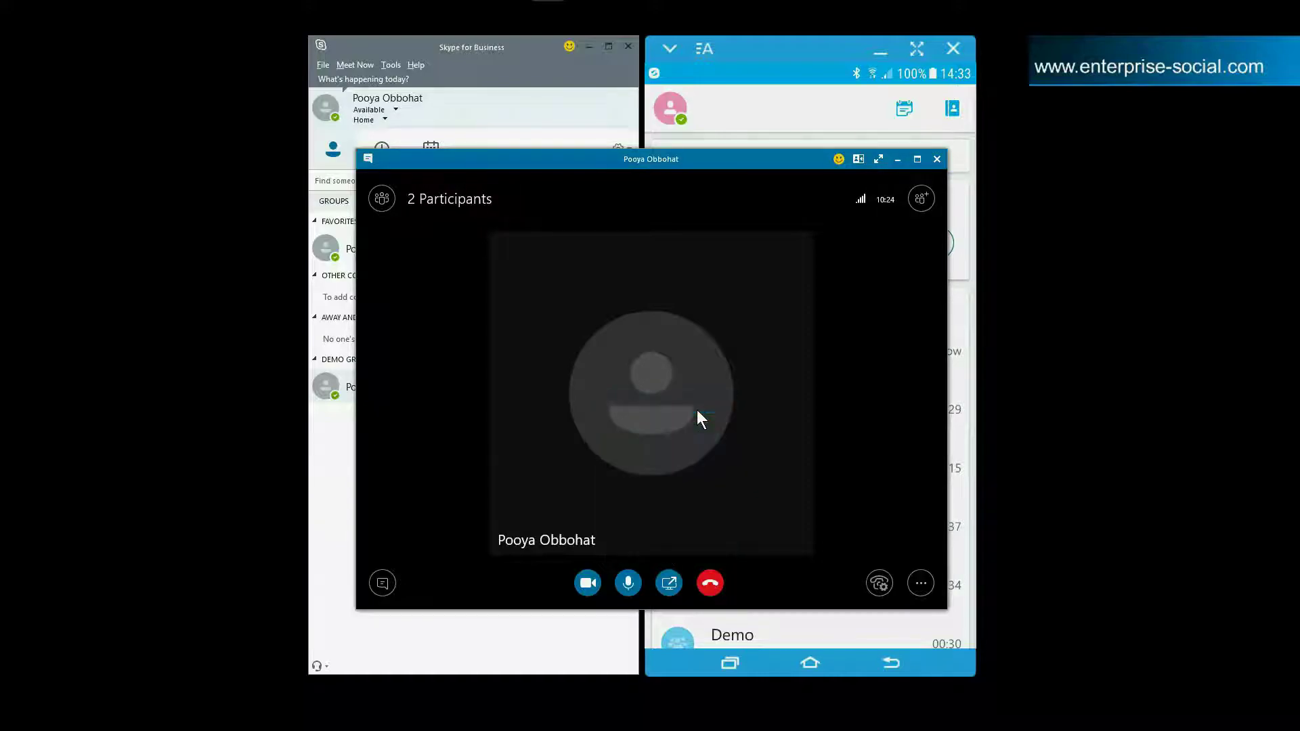
{"action": "left_click", "coordinate": [744, 559]}
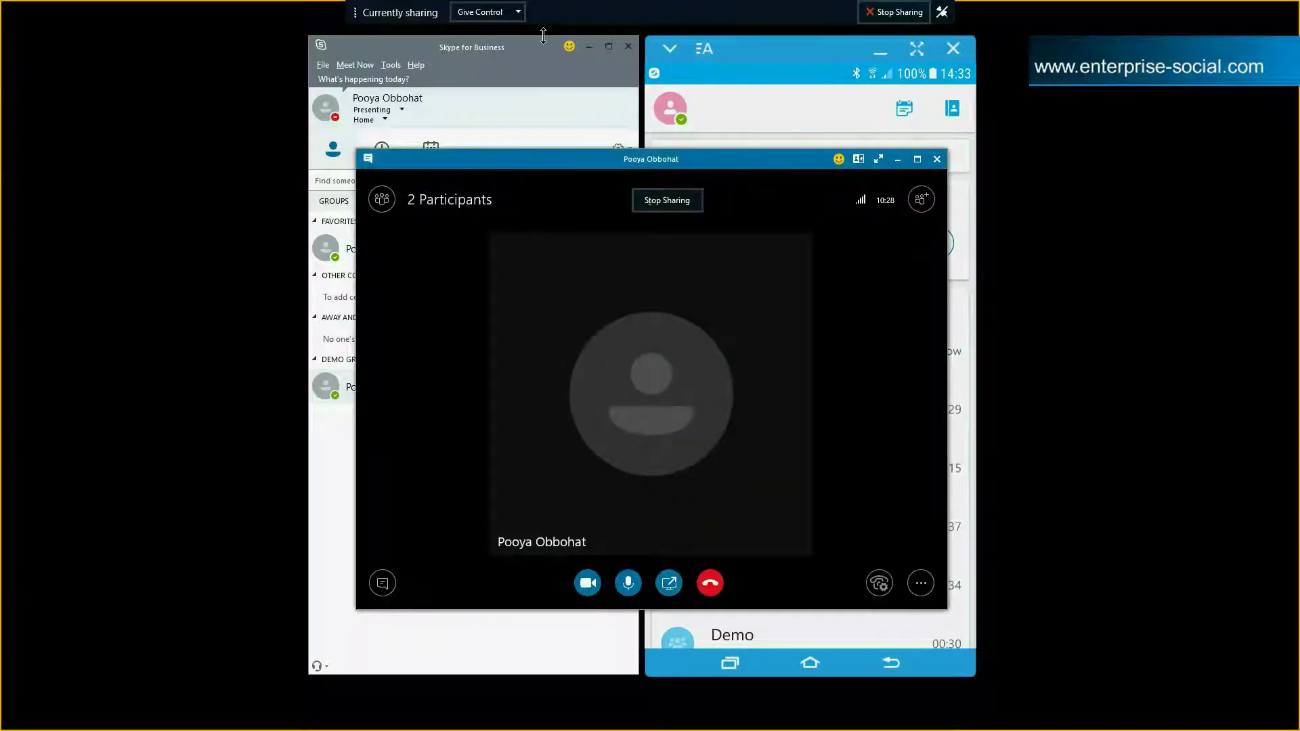
- Give control to the attendee and confirm OK, take back control, then stop sharing
{"action": "left_click", "coordinate": [505, 13]}
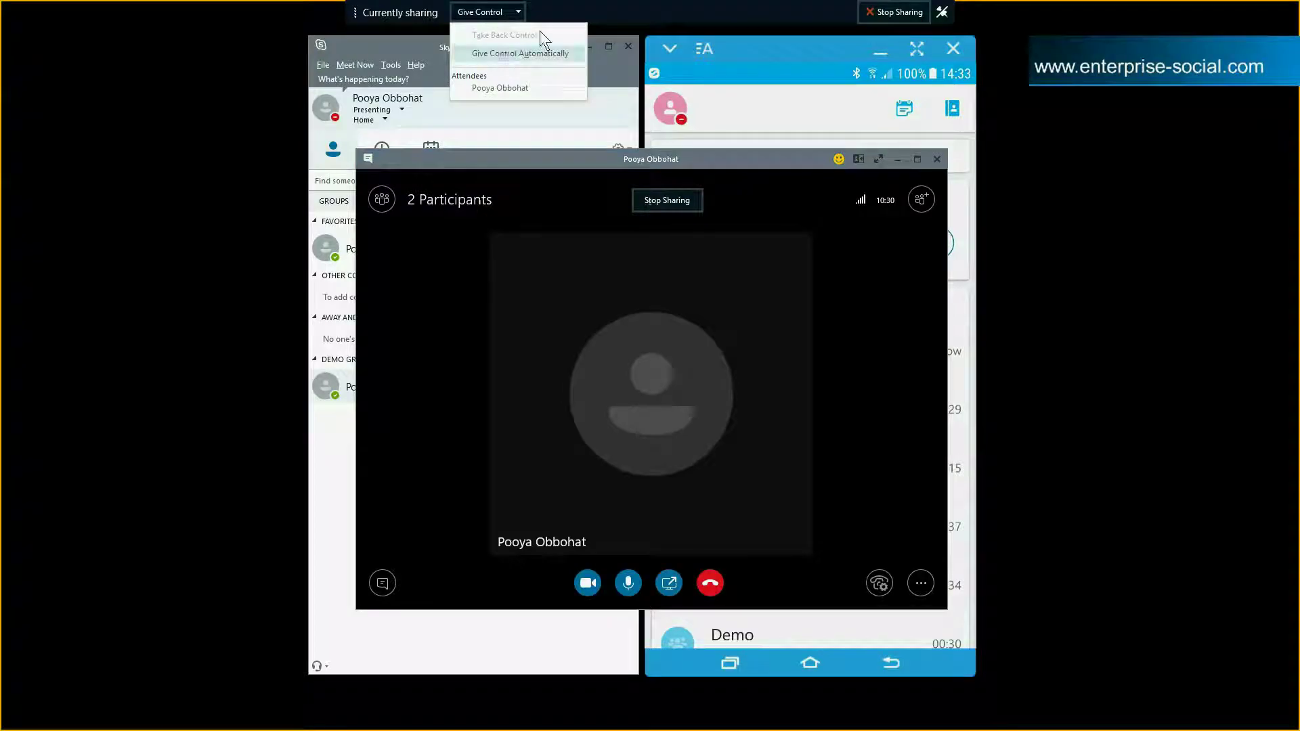
{"action": "left_click", "coordinate": [523, 88]}
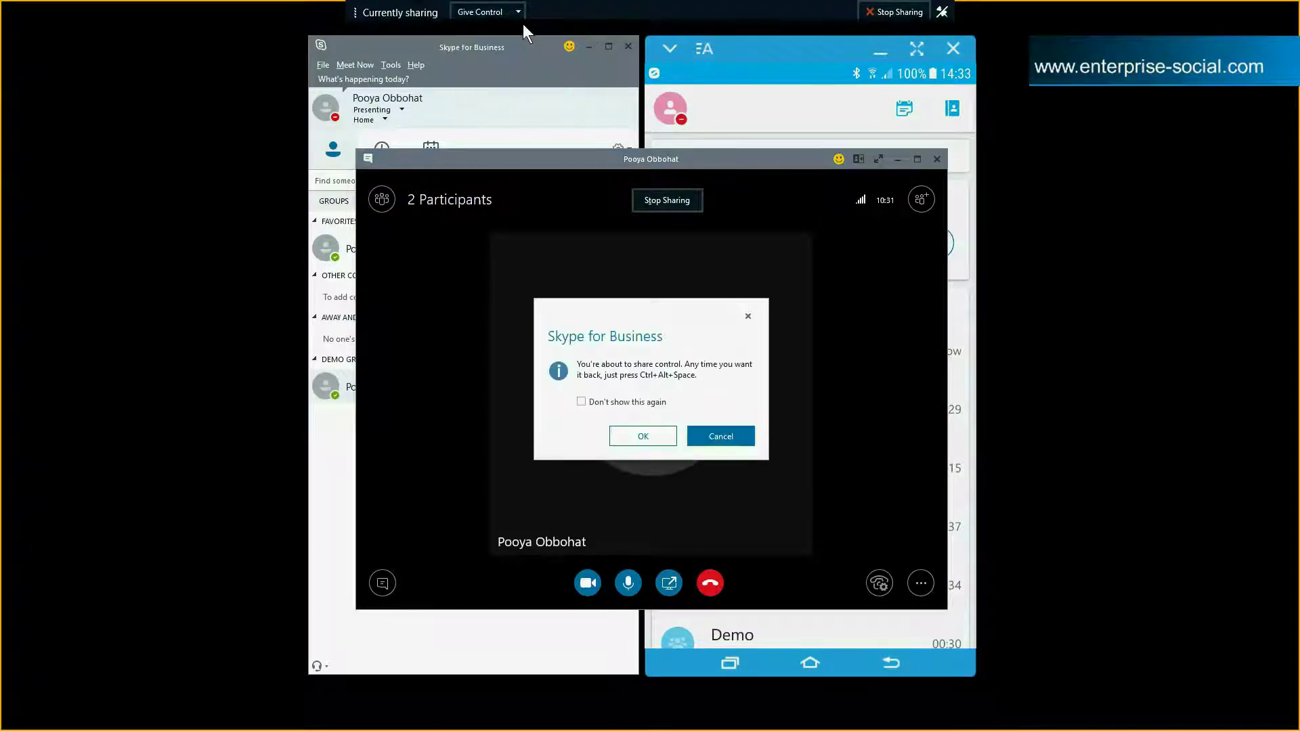
{"action": "left_click", "coordinate": [641, 436]}
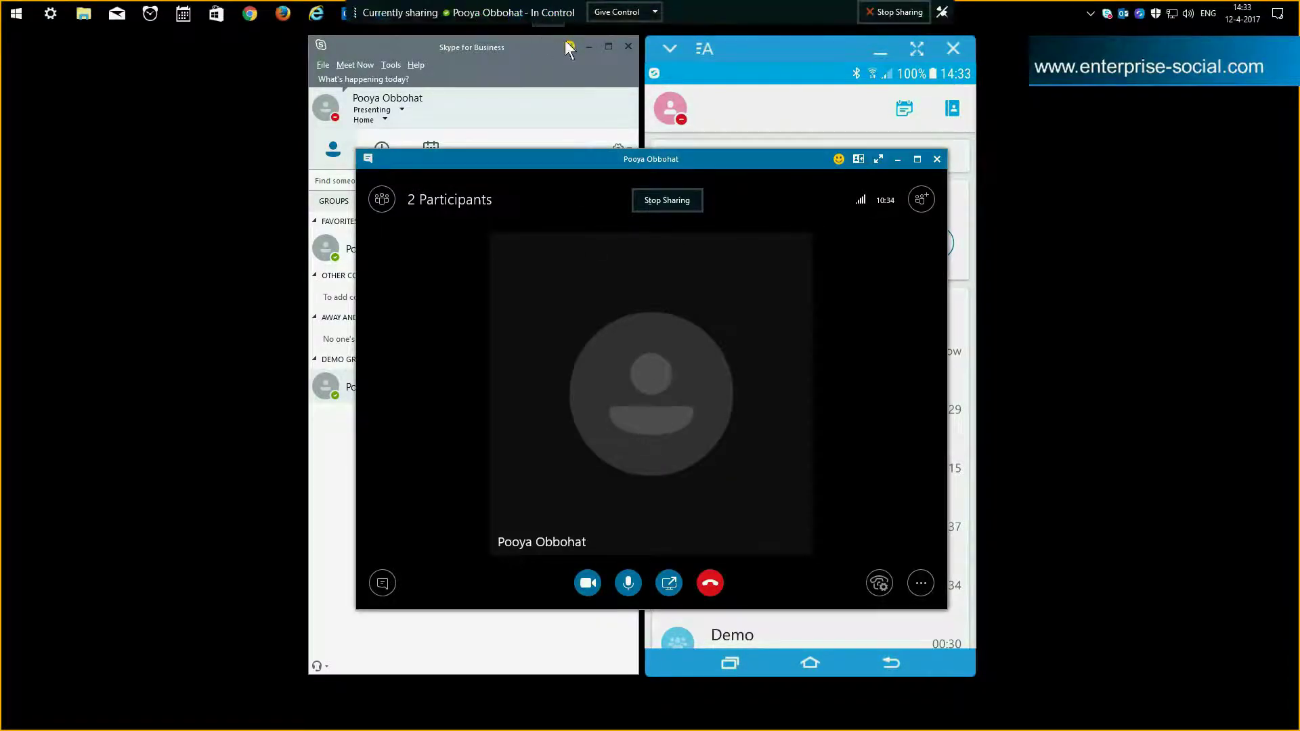
{"action": "left_click", "coordinate": [619, 19]}
{"action": "left_click", "coordinate": [638, 34]}
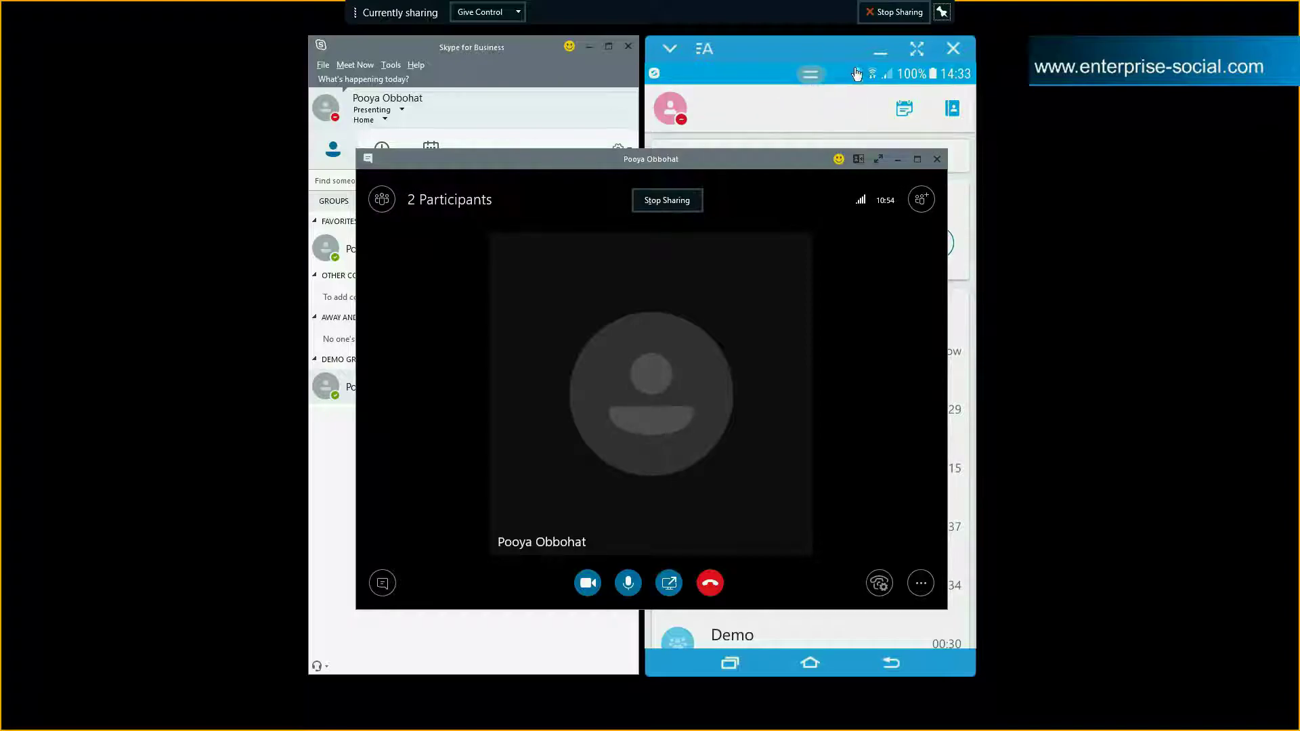
{"action": "left_click", "coordinate": [887, 15]}
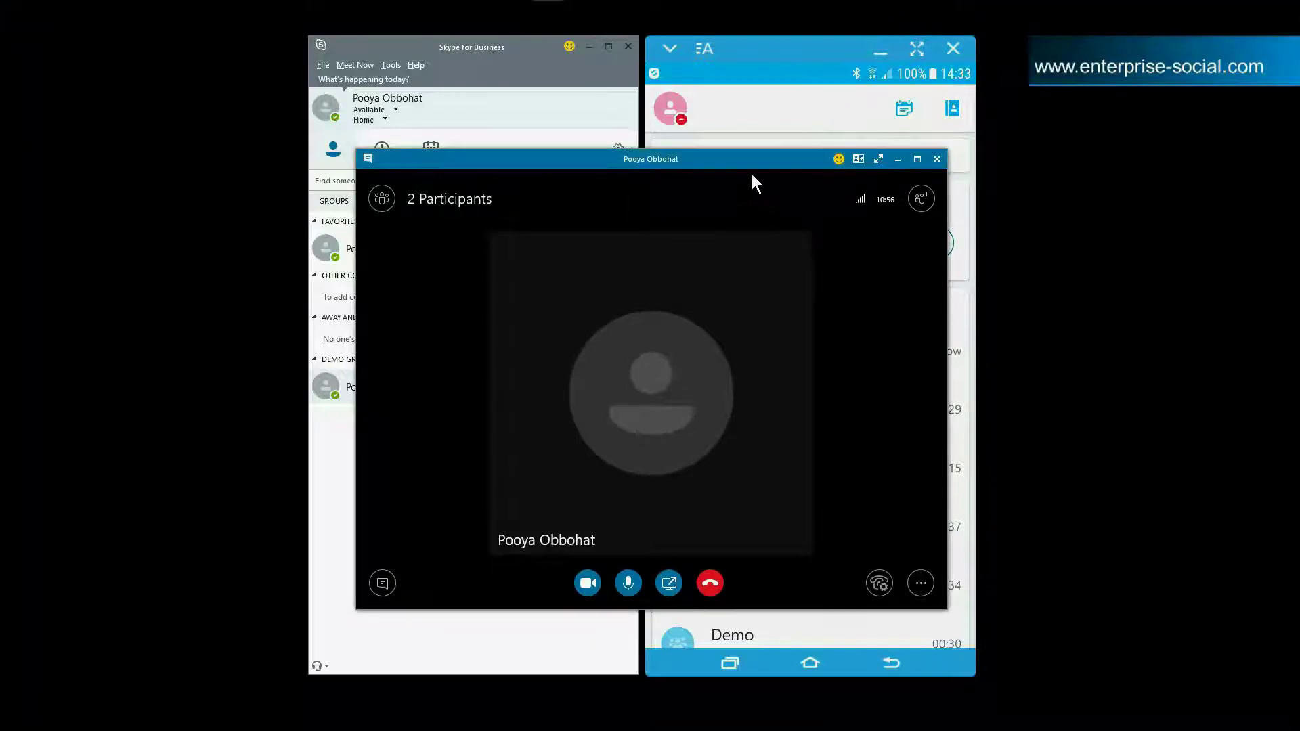
- Reposition the call window, show the conversation pane, and cancel a file send to all participants
{"action": "mouse_move", "coordinate": [745, 164]}
{"action": "left_mouse_down"}
{"action": "mouse_move", "coordinate": [705, 171]}
{"action": "mouse_move", "coordinate": [735, 169]}
{"action": "left_mouse_up"}
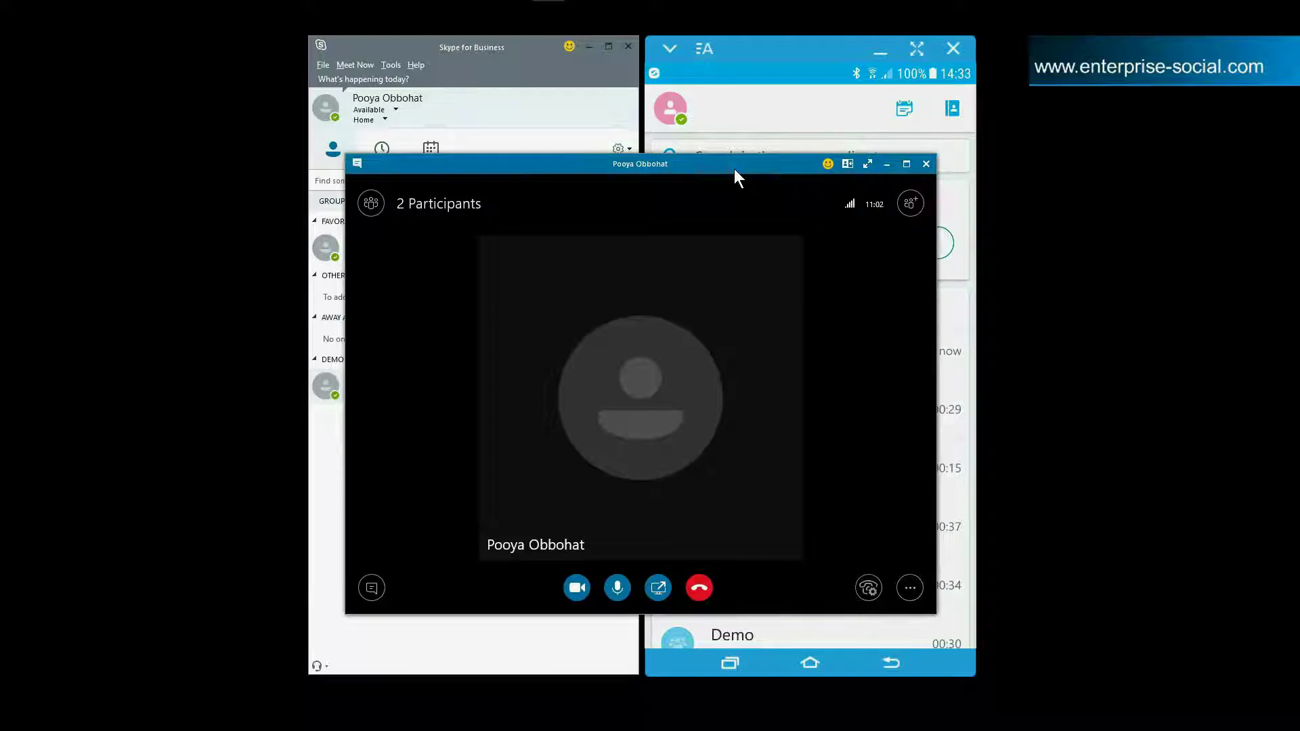
{"action": "mouse_move", "coordinate": [734, 169]}
{"action": "left_mouse_down"}
{"action": "mouse_move", "coordinate": [0, 171]}
{"action": "mouse_move", "coordinate": [685, 192]}
{"action": "mouse_move", "coordinate": [749, 180]}
{"action": "mouse_move", "coordinate": [749, 154]}
{"action": "left_mouse_up"}
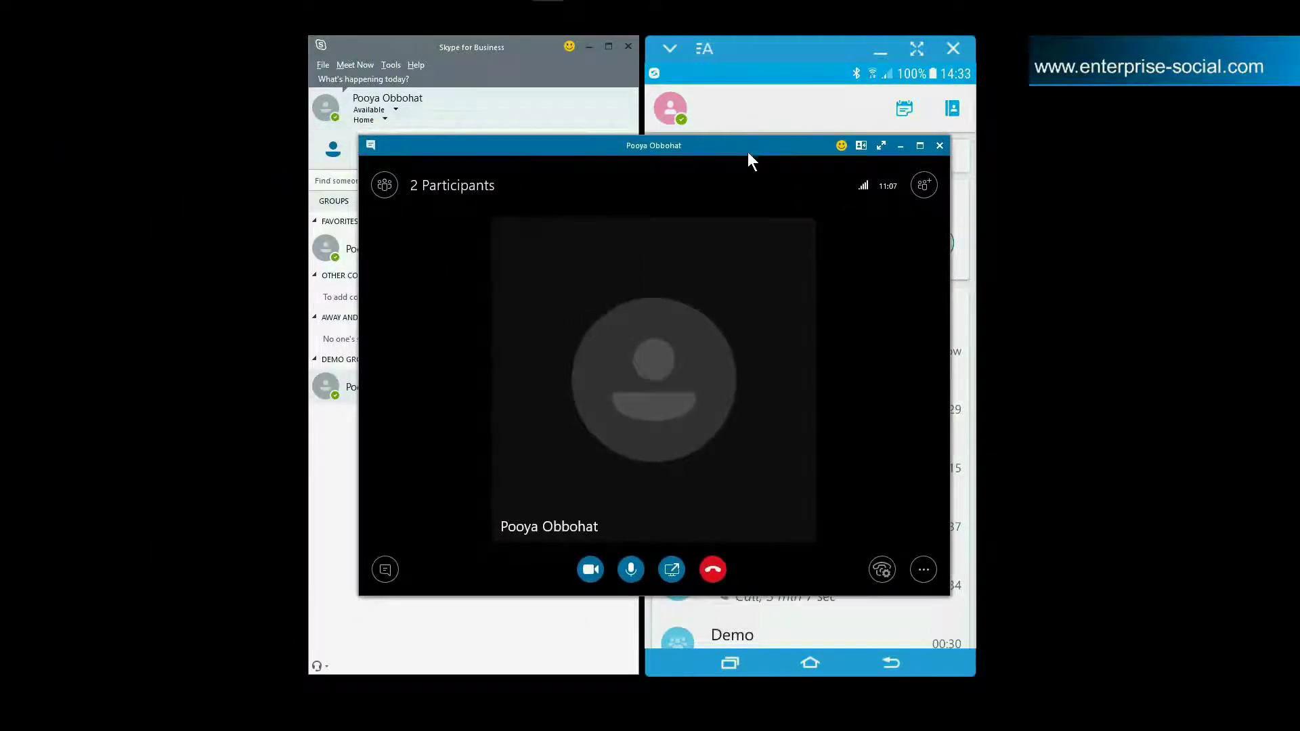
{"action": "left_click", "coordinate": [386, 569]}
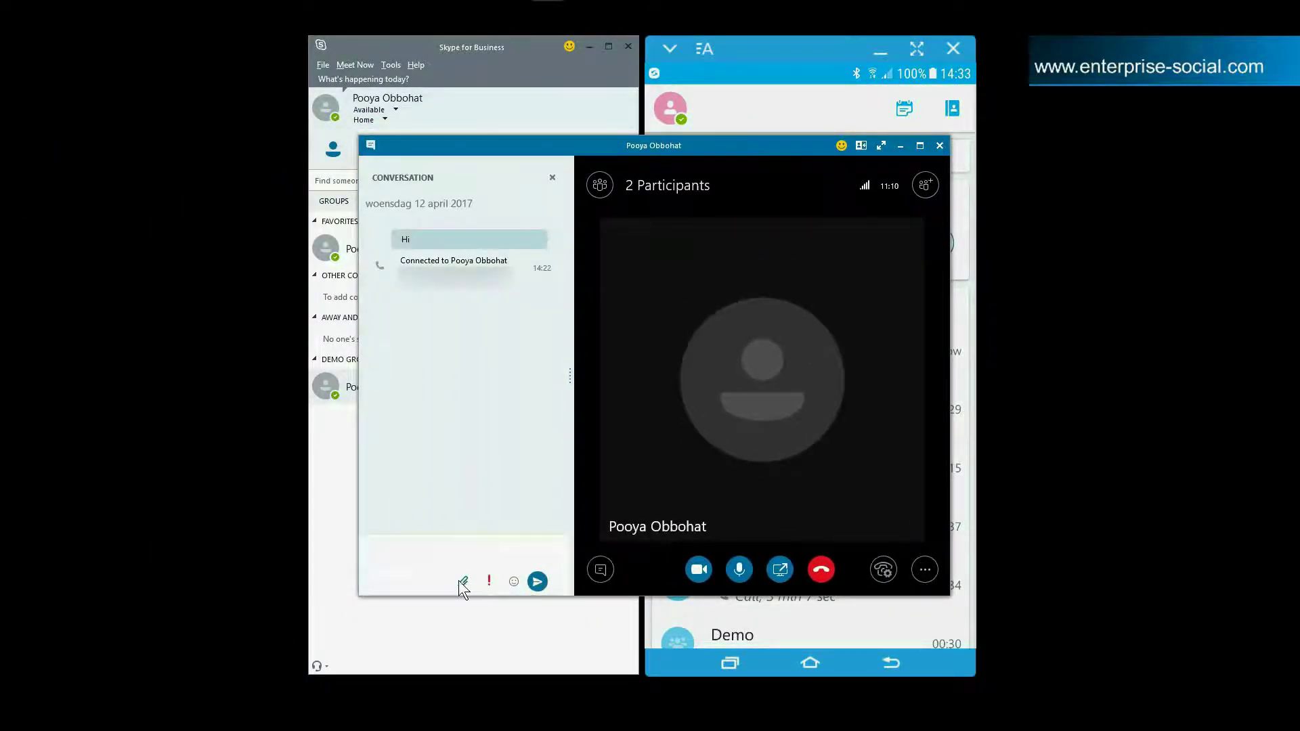
{"action": "left_click", "coordinate": [461, 581]}
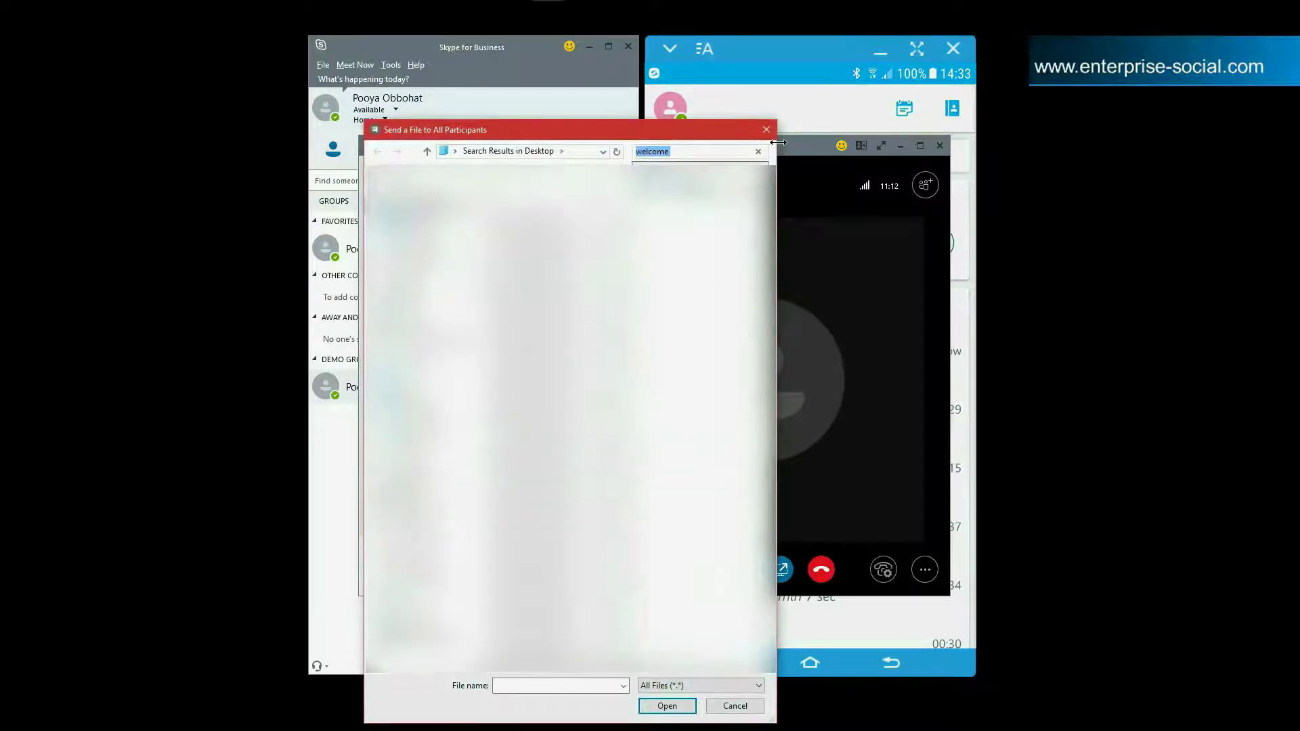
{"action": "left_click", "coordinate": [766, 130]}
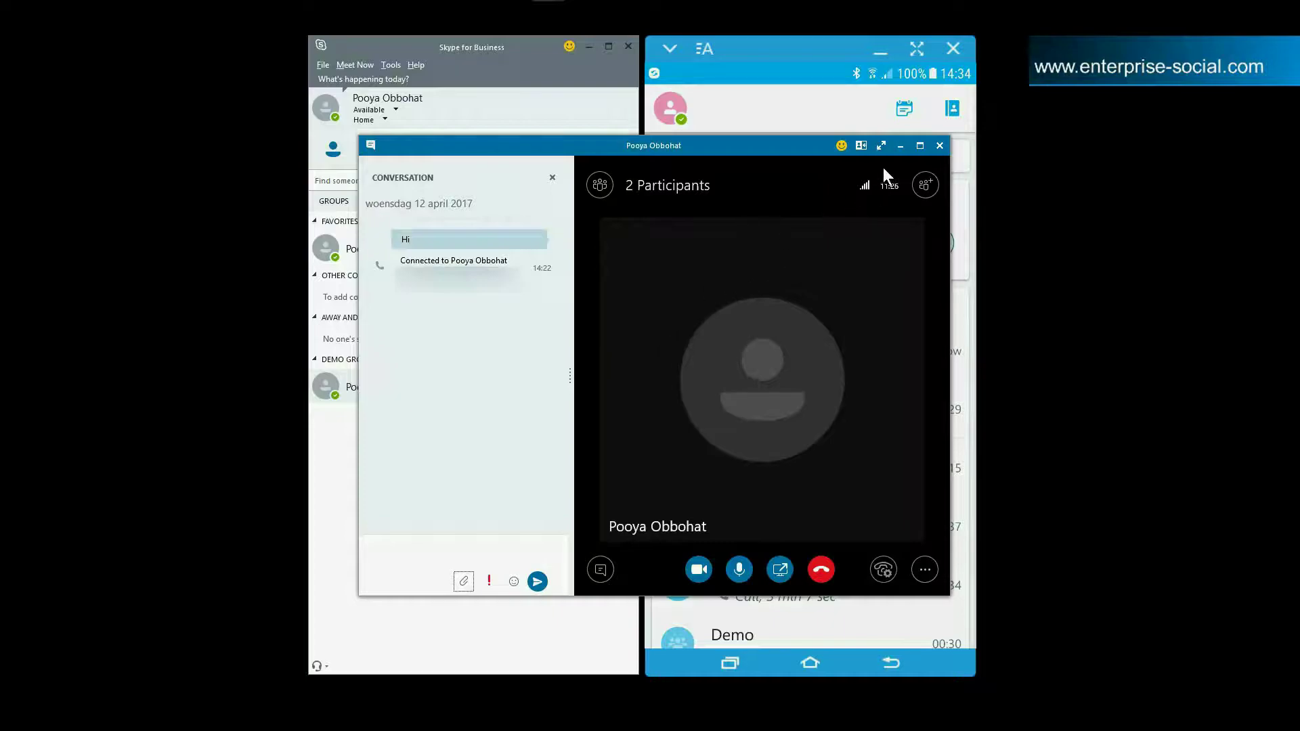
- Leave the call with the leave warning turned off, then close the desktop client
{"action": "left_click", "coordinate": [941, 145]}
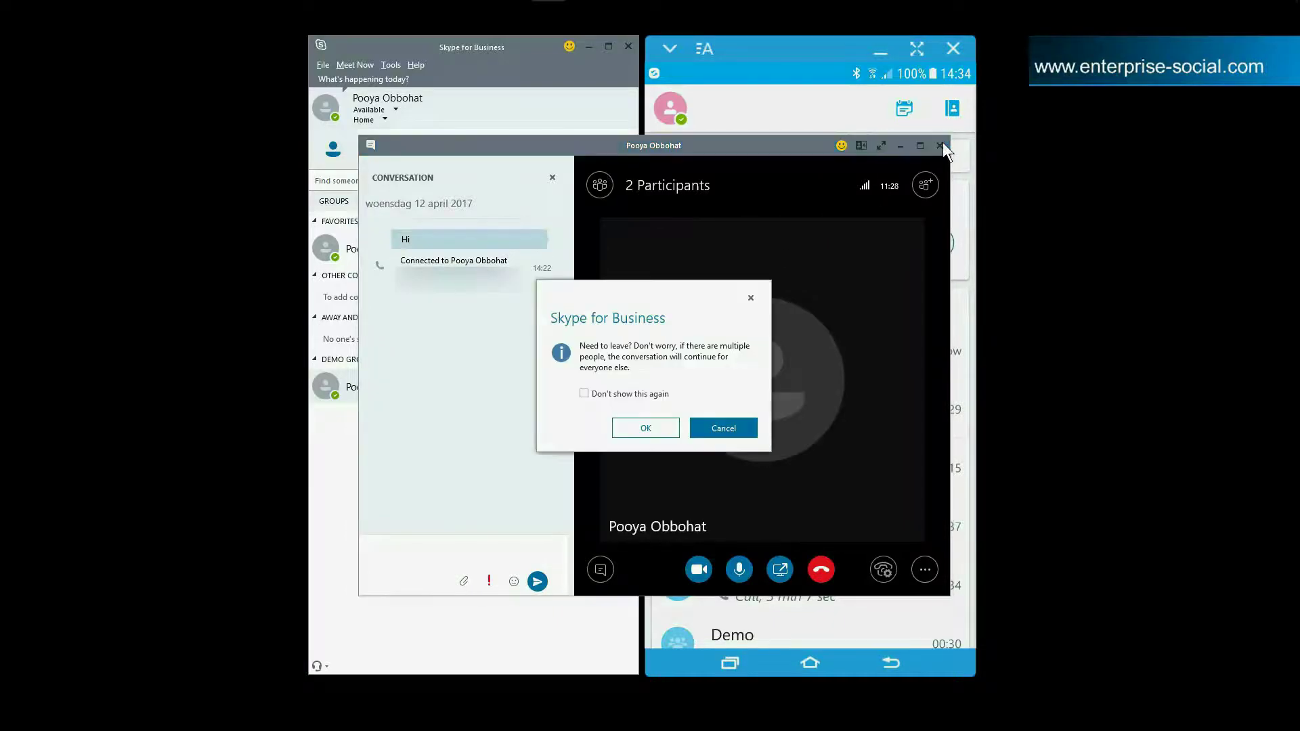
{"action": "left_click", "coordinate": [611, 394]}
{"action": "left_click", "coordinate": [648, 419]}
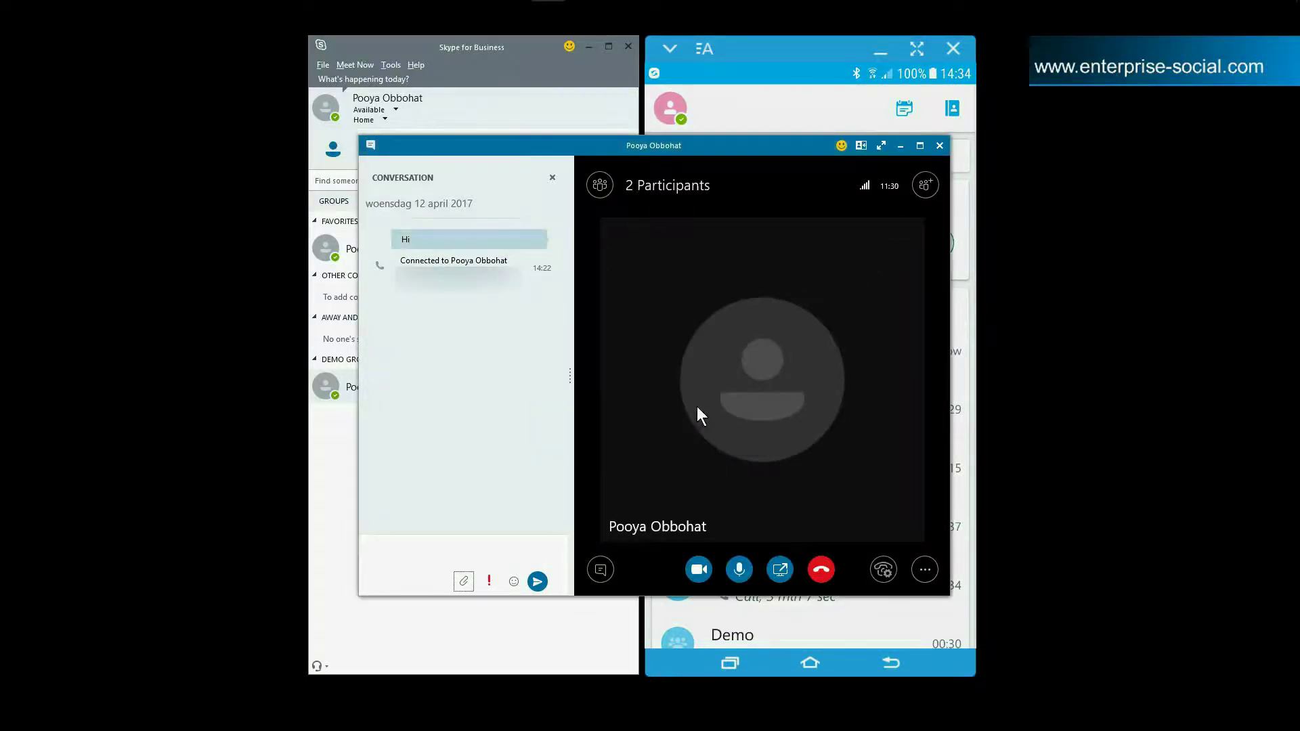
{"action": "left_click", "coordinate": [634, 49]}
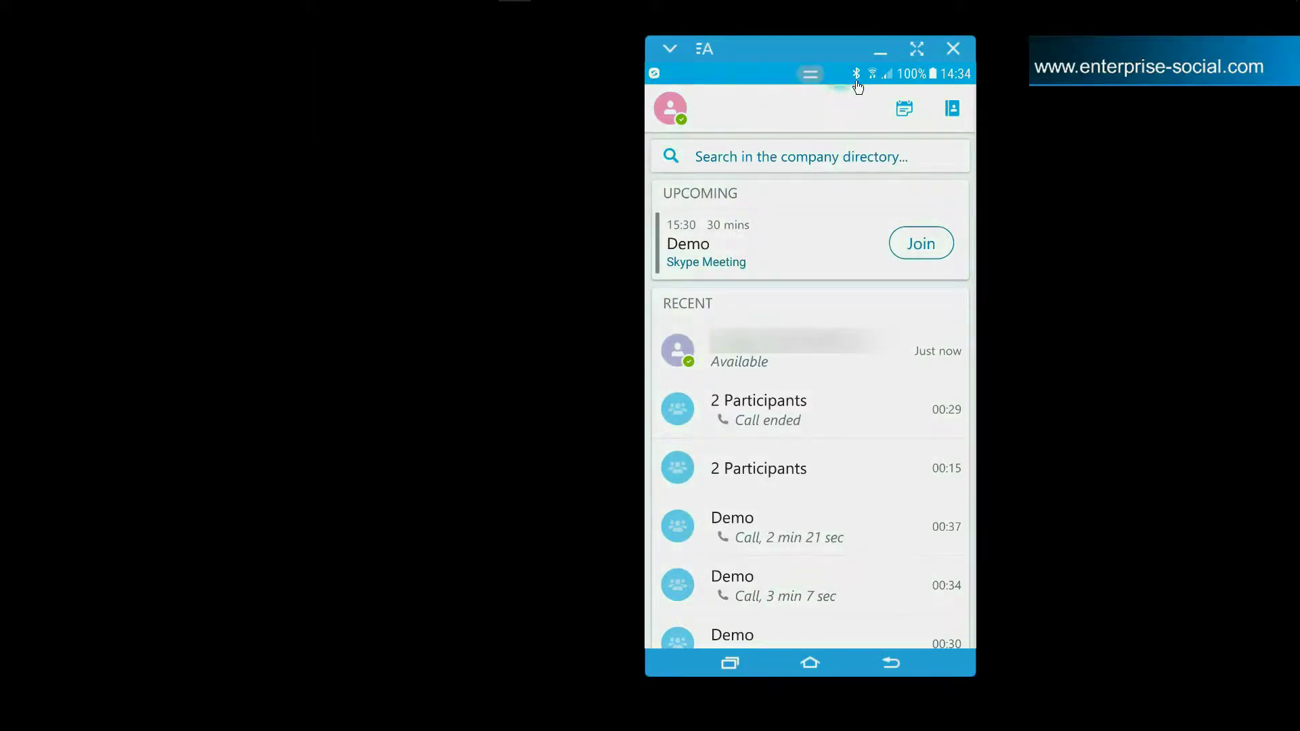